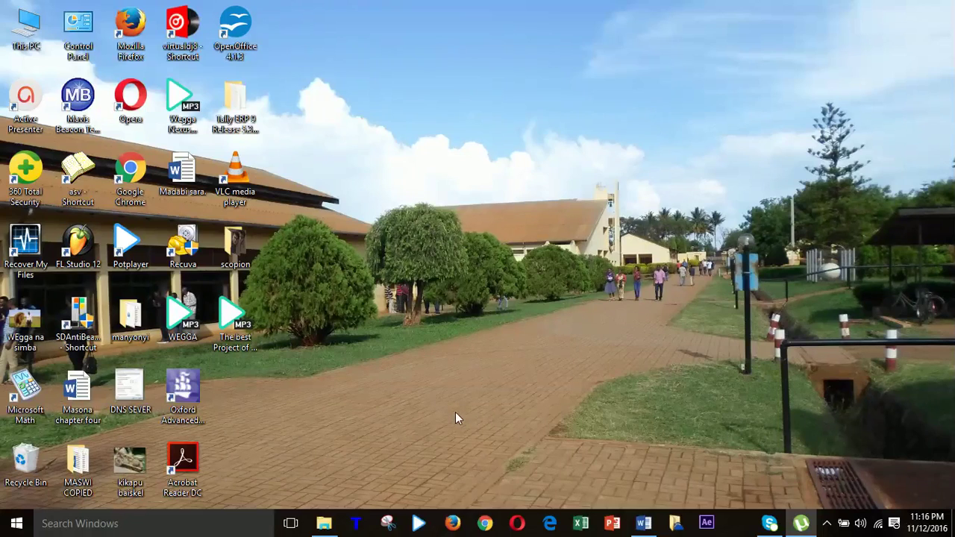
- Refresh the desktop and launch FL Studio 12
{"action": "right_click", "coordinate": [394, 194]}
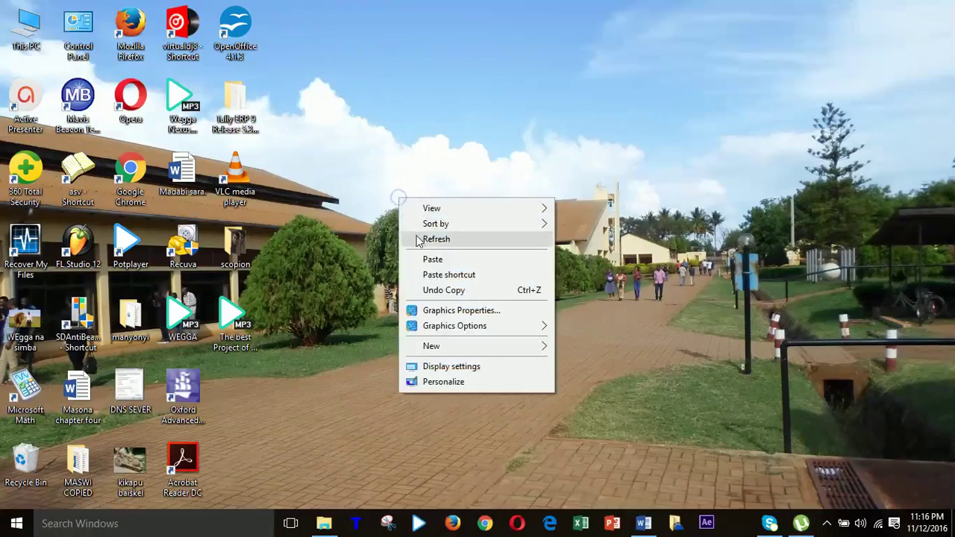
{"action": "left_click", "coordinate": [420, 243]}
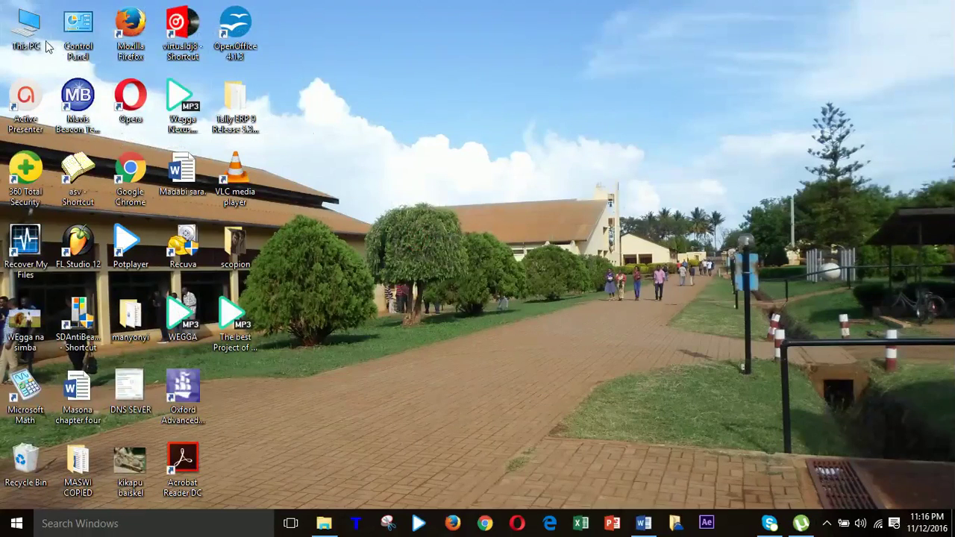
{"action": "double_click", "coordinate": [82, 246]}
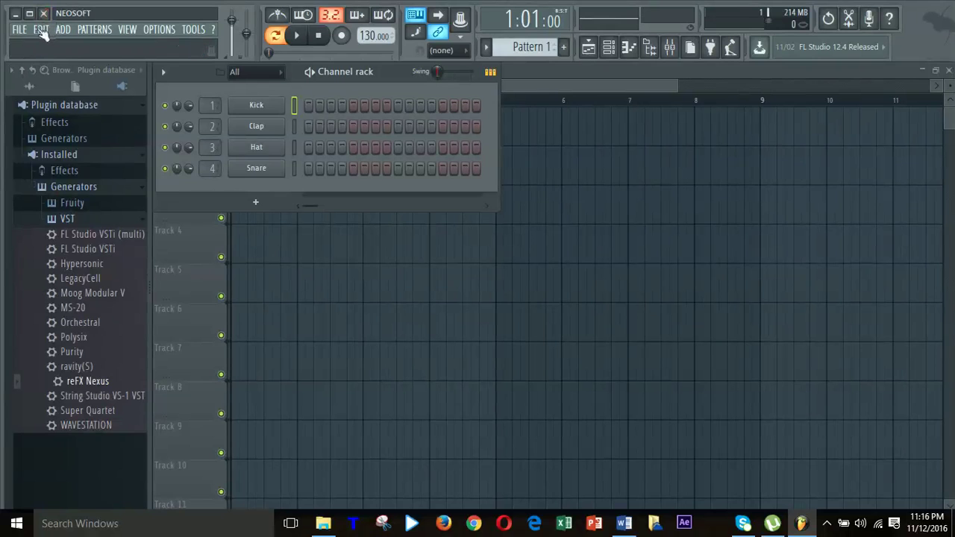
- Load the recent project 'Yuzo trained about quantize today.flp'
{"action": "left_click", "coordinate": [15, 30]}
{"action": "left_click", "coordinate": [22, 33]}
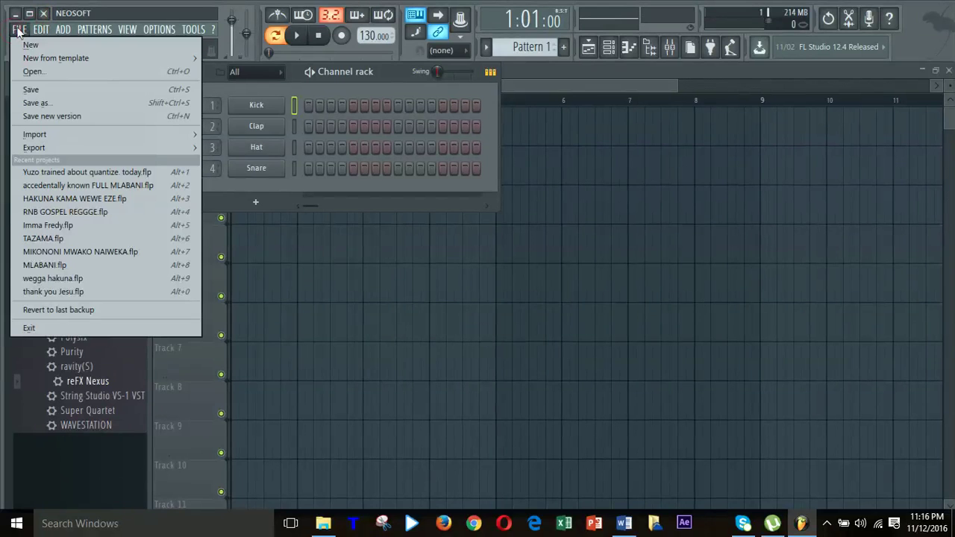
{"action": "left_click", "coordinate": [136, 174]}
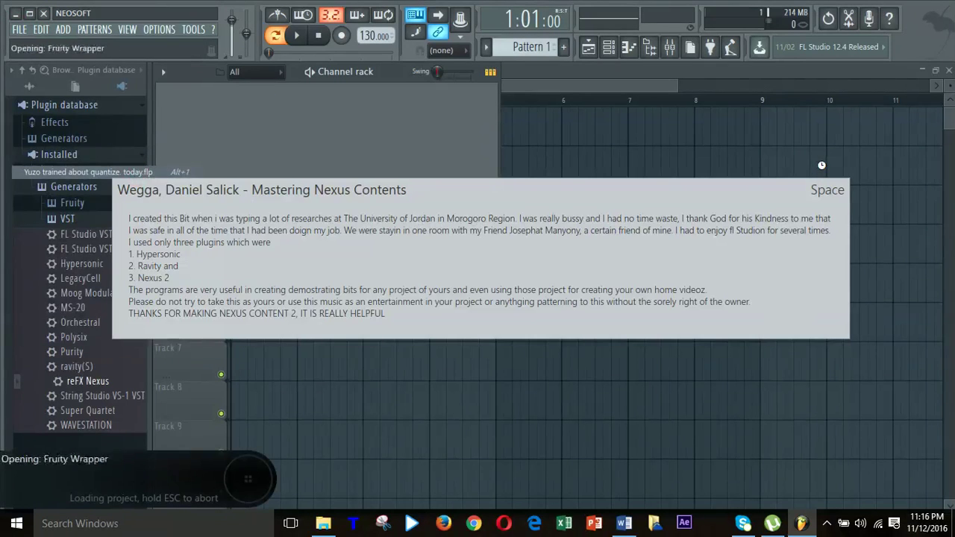
- Close the project note, then play the song briefly and stop it back at the start
{"action": "key", "text": "F1"}
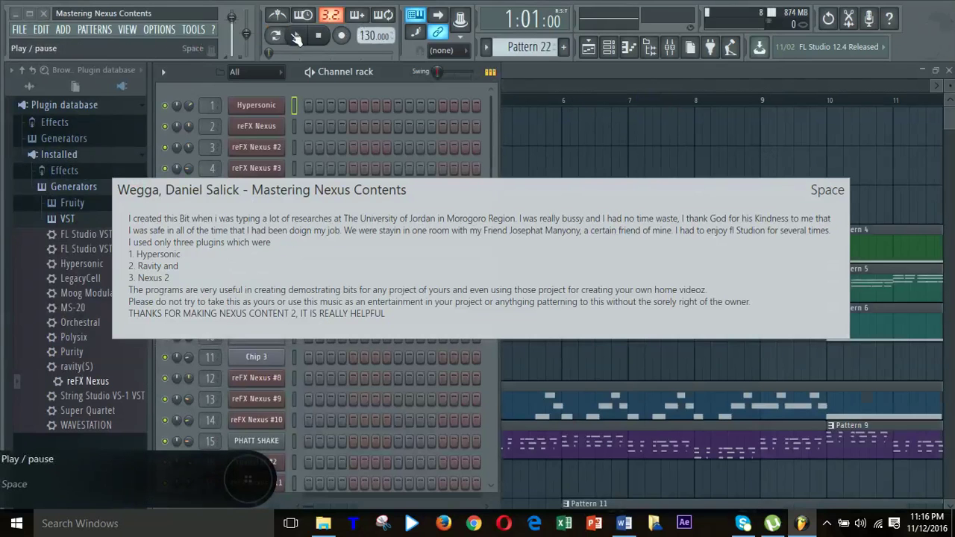
{"action": "left_click", "coordinate": [297, 39]}
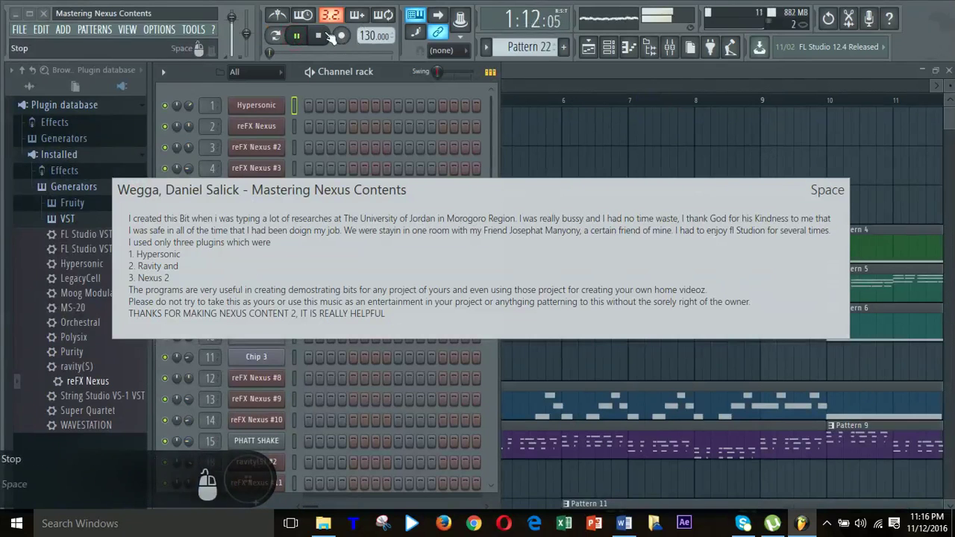
{"action": "left_click", "coordinate": [321, 37]}
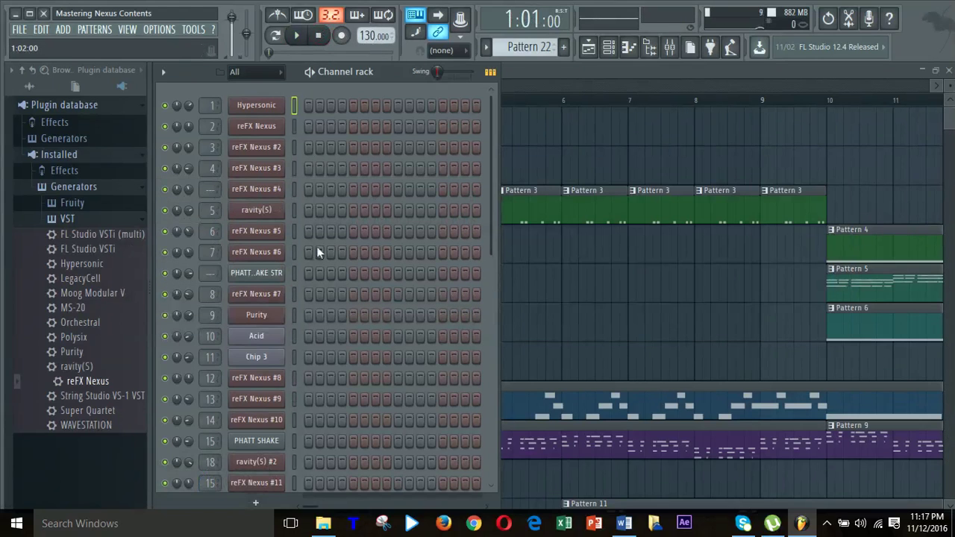
{"action": "scroll", "coordinate": [320, 251], "scroll_direction": "down", "scroll_amount": 5}
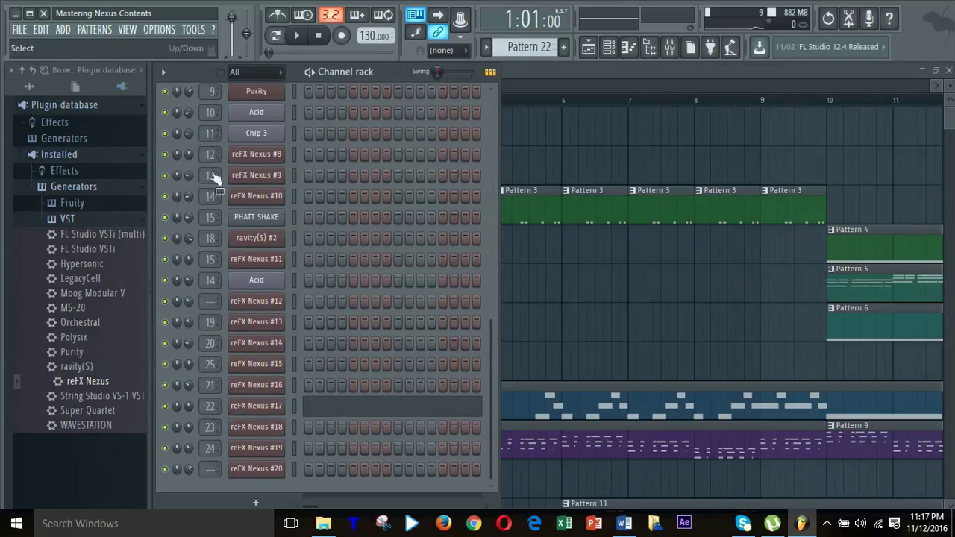
{"action": "right_click", "coordinate": [101, 390]}
- Load reFX Nexus into a new channel and browse its preset categories
{"action": "left_click", "coordinate": [176, 395]}
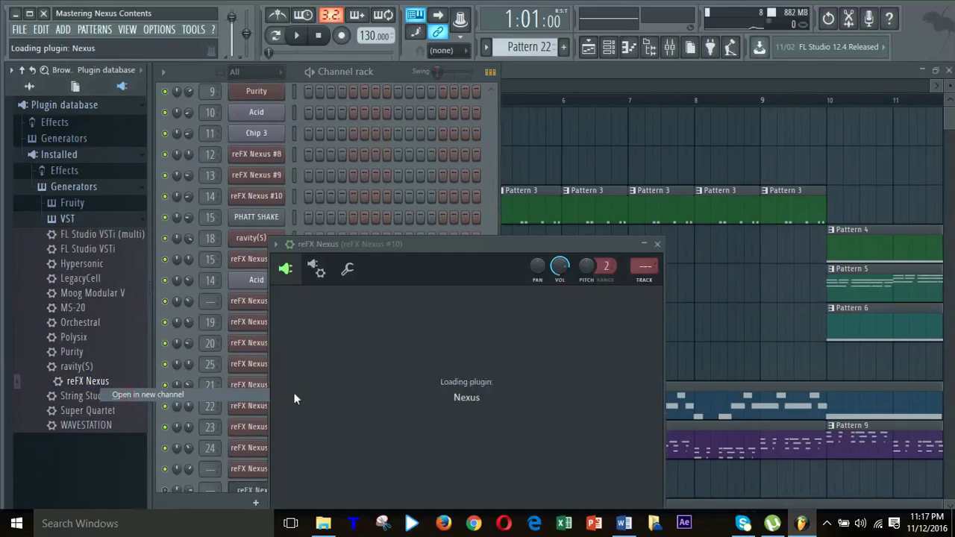
{"action": "left_click_drag", "start_coordinate": [655, 246], "coordinate": [496, 59]}
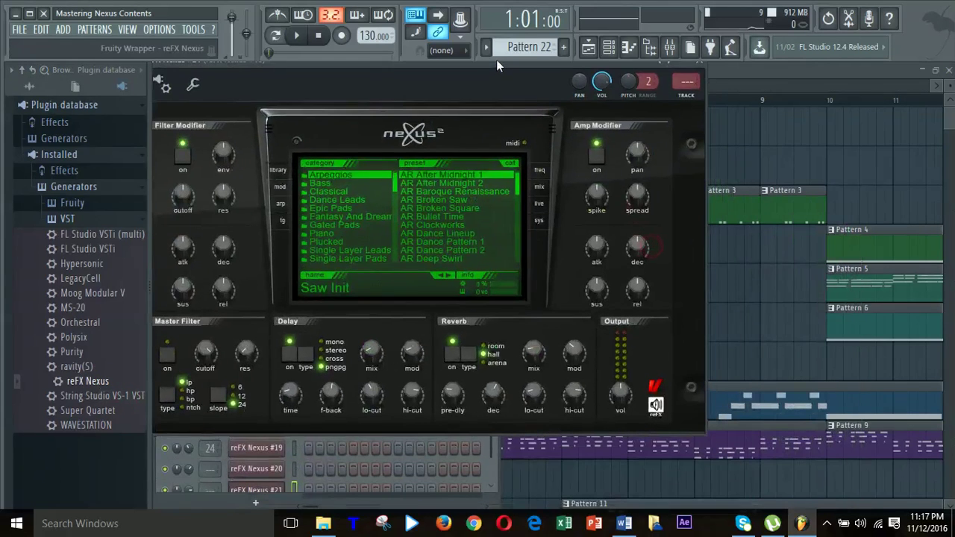
{"action": "scroll", "coordinate": [329, 236], "scroll_direction": "down", "scroll_amount": 3}
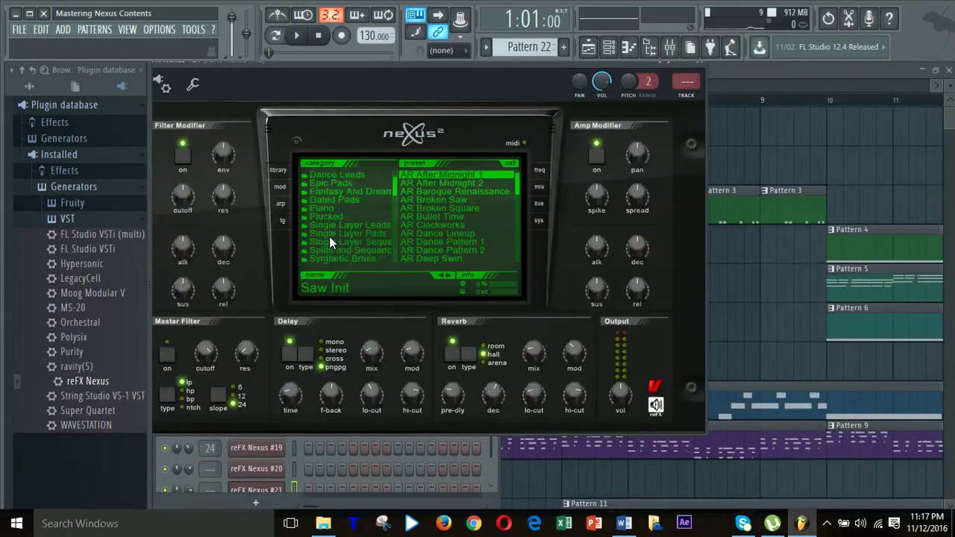
{"action": "scroll", "coordinate": [331, 224], "scroll_direction": "down", "scroll_amount": 2}
{"action": "scroll", "coordinate": [331, 224], "scroll_direction": "down", "scroll_amount": 2}
{"action": "scroll", "coordinate": [331, 224], "scroll_direction": "down", "scroll_amount": 3}
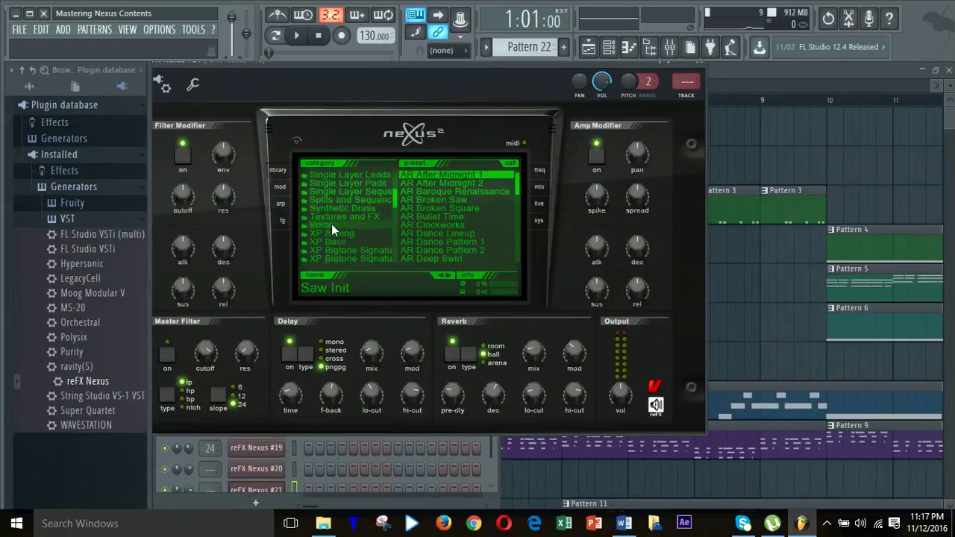
{"action": "scroll", "coordinate": [332, 224], "scroll_direction": "down", "scroll_amount": 3}
{"action": "scroll", "coordinate": [331, 224], "scroll_direction": "down", "scroll_amount": 3}
{"action": "scroll", "coordinate": [341, 255], "scroll_direction": "down", "scroll_amount": 3}
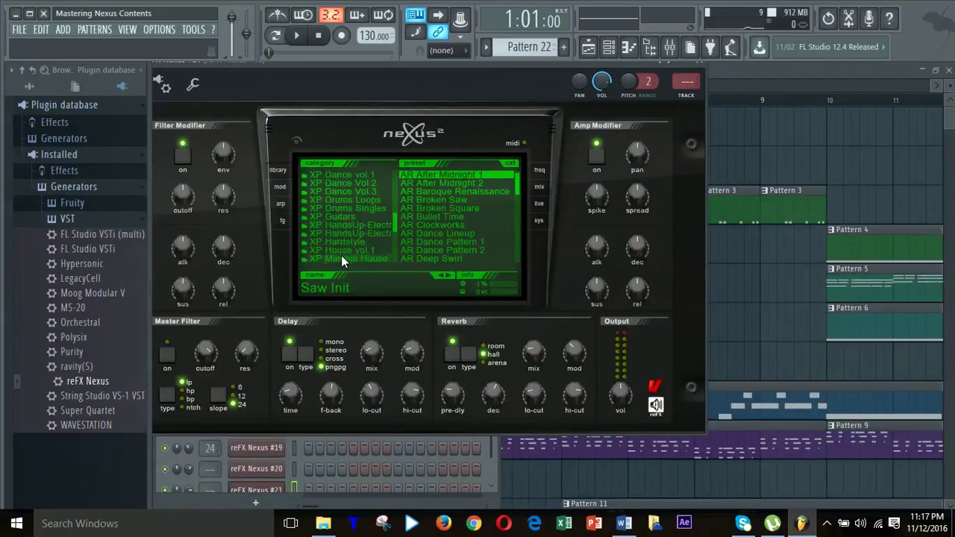
{"action": "scroll", "coordinate": [341, 255], "scroll_direction": "down", "scroll_amount": 3}
{"action": "scroll", "coordinate": [357, 250], "scroll_direction": "down", "scroll_amount": 3}
{"action": "scroll", "coordinate": [357, 251], "scroll_direction": "down", "scroll_amount": 4}
{"action": "scroll", "coordinate": [357, 251], "scroll_direction": "up", "scroll_amount": 5}
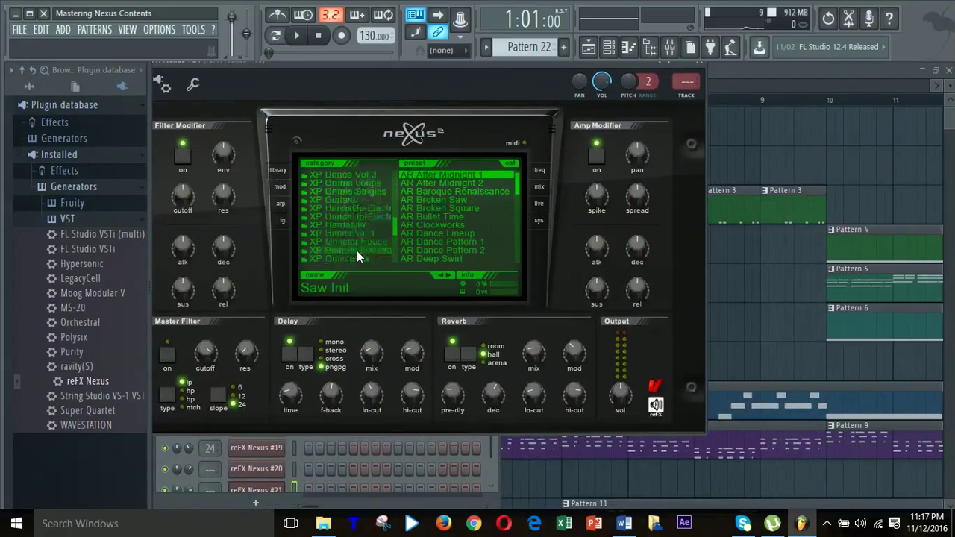
{"action": "scroll", "coordinate": [357, 251], "scroll_direction": "up", "scroll_amount": 5}
{"action": "scroll", "coordinate": [357, 251], "scroll_direction": "up", "scroll_amount": 5}
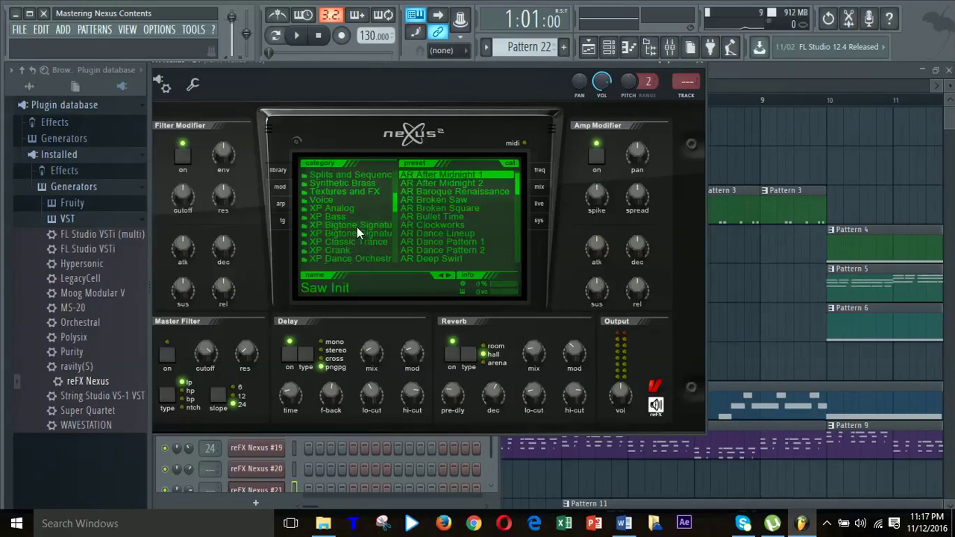
{"action": "scroll", "coordinate": [357, 227], "scroll_direction": "down", "scroll_amount": 4}
{"action": "scroll", "coordinate": [357, 227], "scroll_direction": "down", "scroll_amount": 3}
{"action": "scroll", "coordinate": [357, 227], "scroll_direction": "down", "scroll_amount": 3}
- Audition presets AR Hardcore Stutter, AR Raging Fist, BA Deep n Low Guitar, BA E-Bass 1, BA Pickbass 1
{"action": "left_click", "coordinate": [360, 209]}
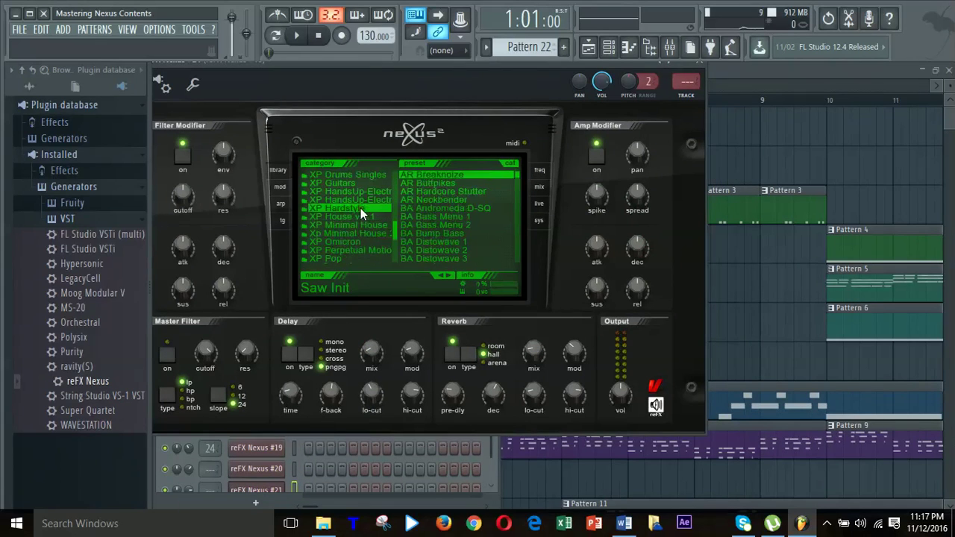
{"action": "left_click", "coordinate": [424, 193]}
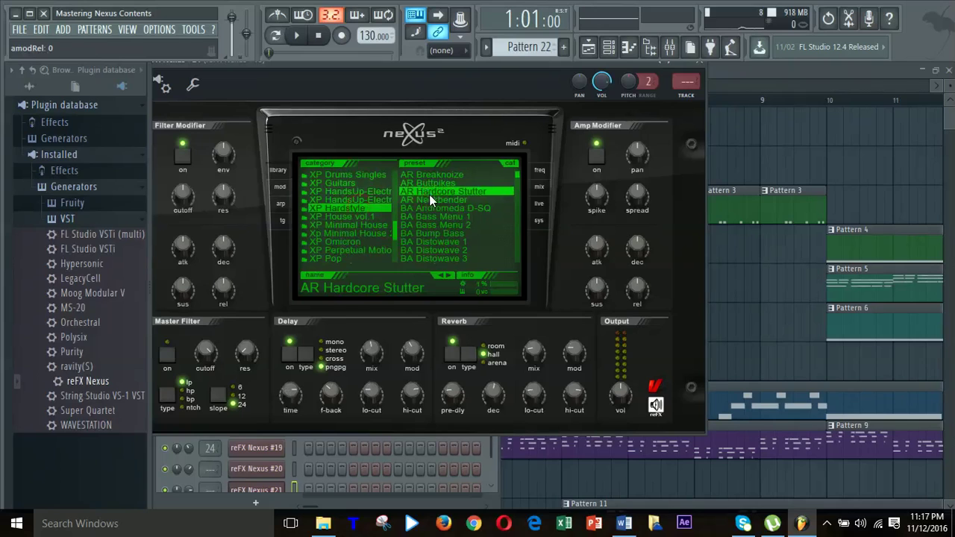
{"action": "key", "text": "z"}
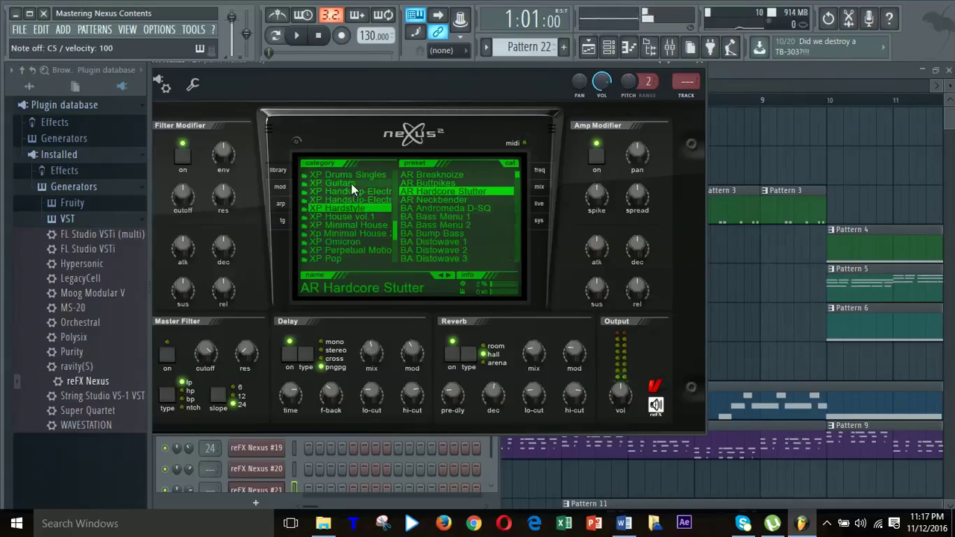
{"action": "left_click", "coordinate": [351, 183]}
{"action": "left_click", "coordinate": [425, 192]}
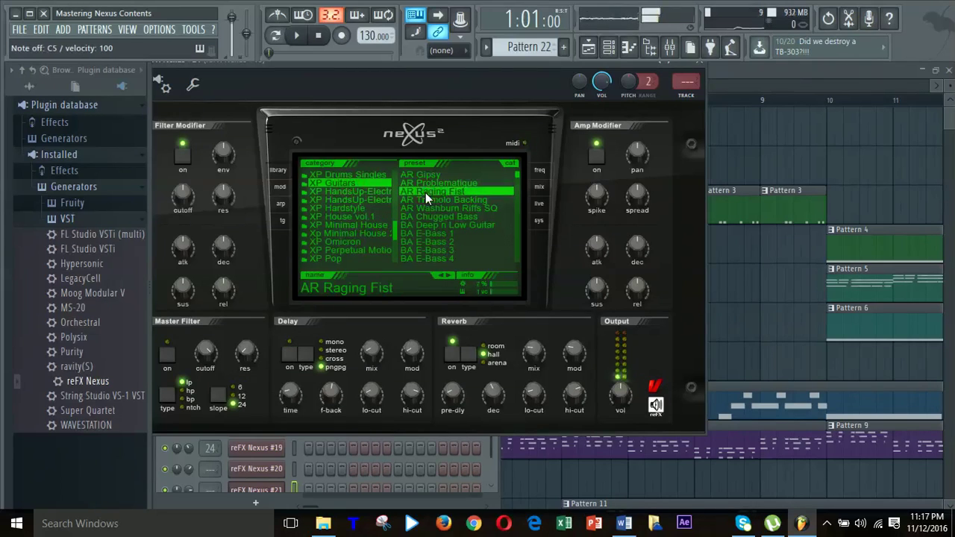
{"action": "left_click", "coordinate": [466, 225]}
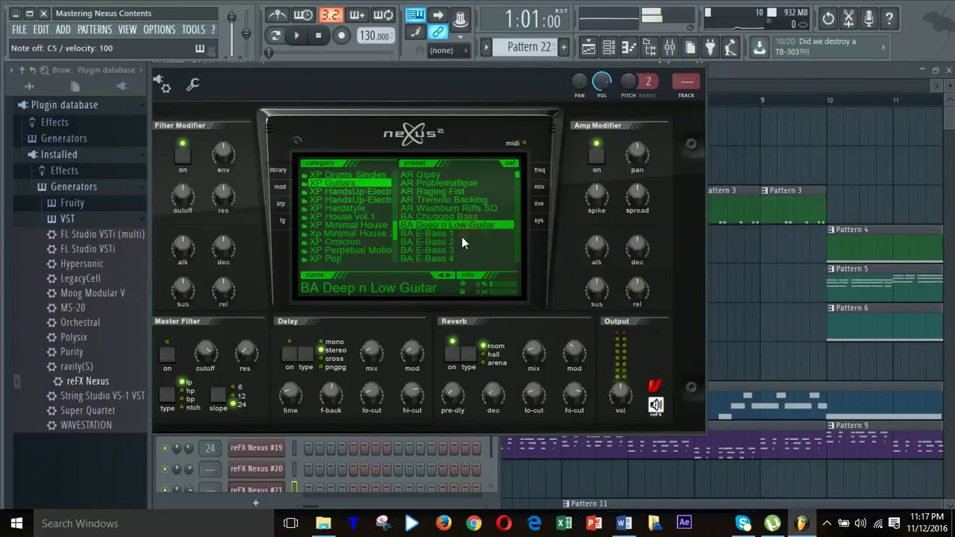
{"action": "left_click", "coordinate": [450, 233]}
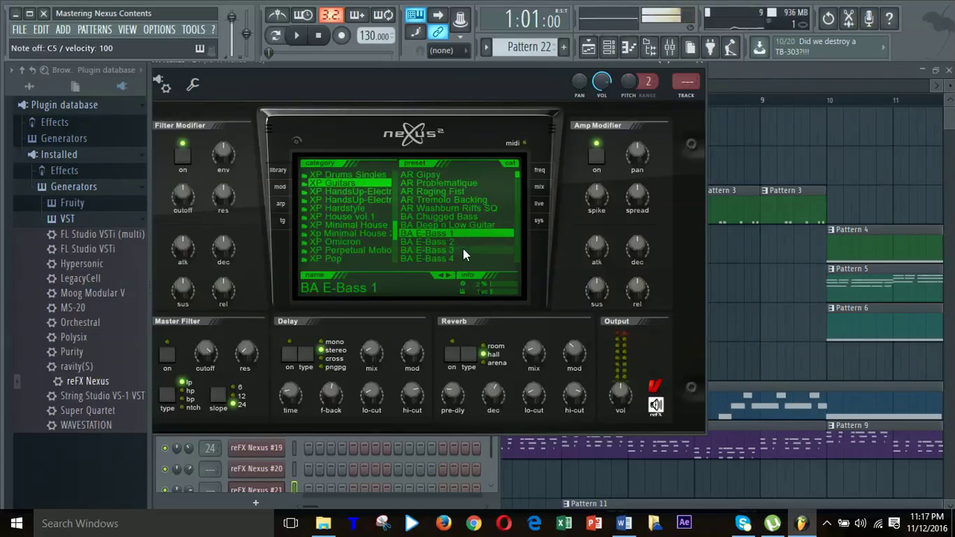
{"action": "scroll", "coordinate": [463, 254], "scroll_direction": "down", "scroll_amount": 4}
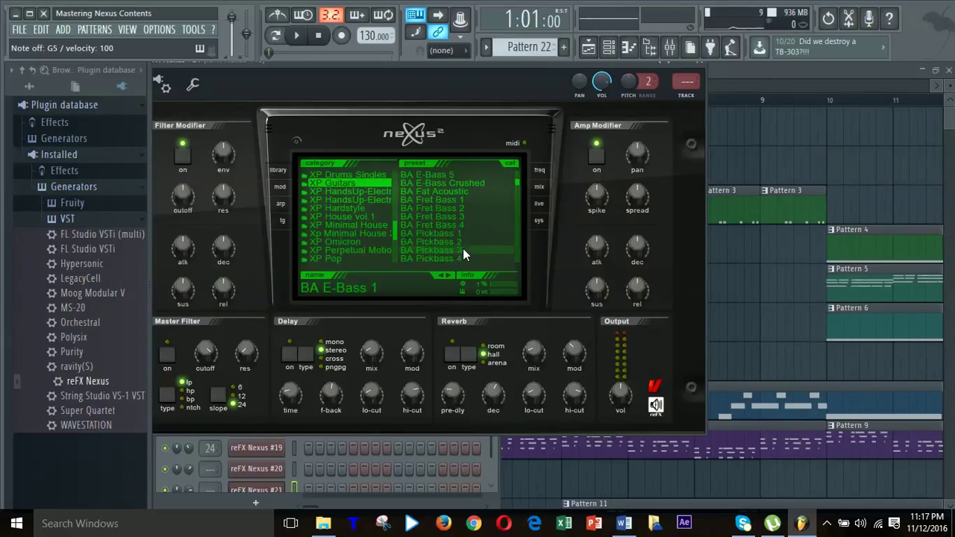
{"action": "left_click", "coordinate": [453, 234]}
- Scroll back up the category list and show the Piano presets
{"action": "scroll", "coordinate": [391, 224], "scroll_direction": "up", "scroll_amount": 3}
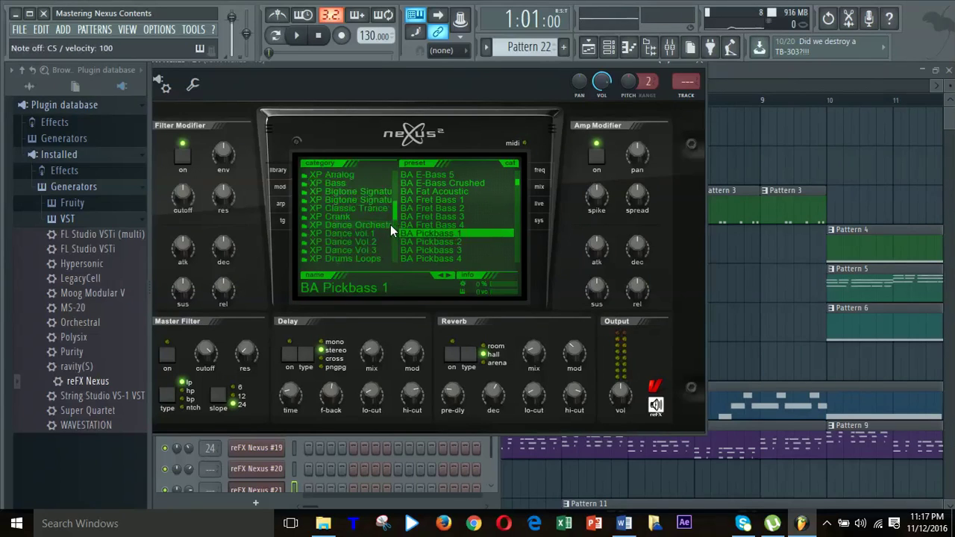
{"action": "scroll", "coordinate": [356, 227], "scroll_direction": "up", "scroll_amount": 2}
{"action": "scroll", "coordinate": [342, 230], "scroll_direction": "up", "scroll_amount": 2}
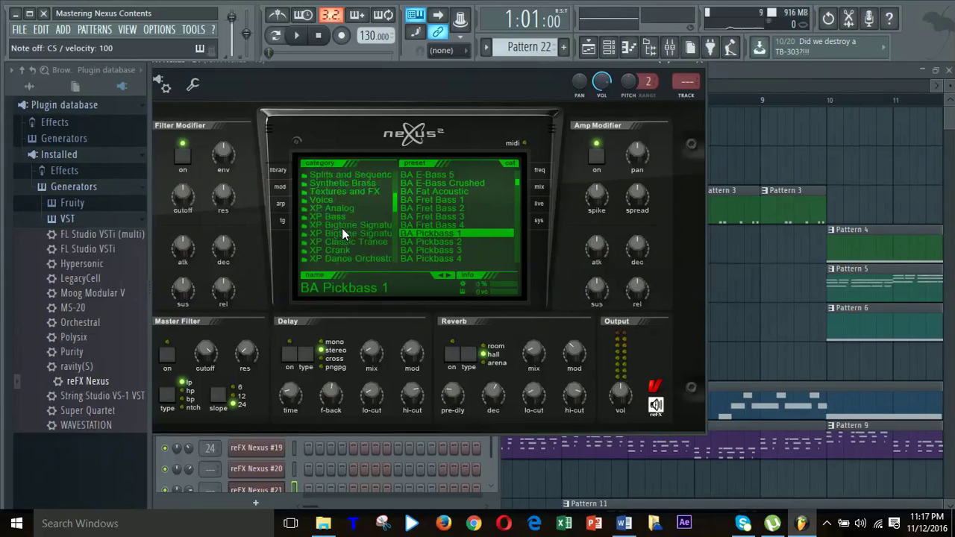
{"action": "scroll", "coordinate": [342, 228], "scroll_direction": "up", "scroll_amount": 3}
{"action": "left_click", "coordinate": [336, 208]}
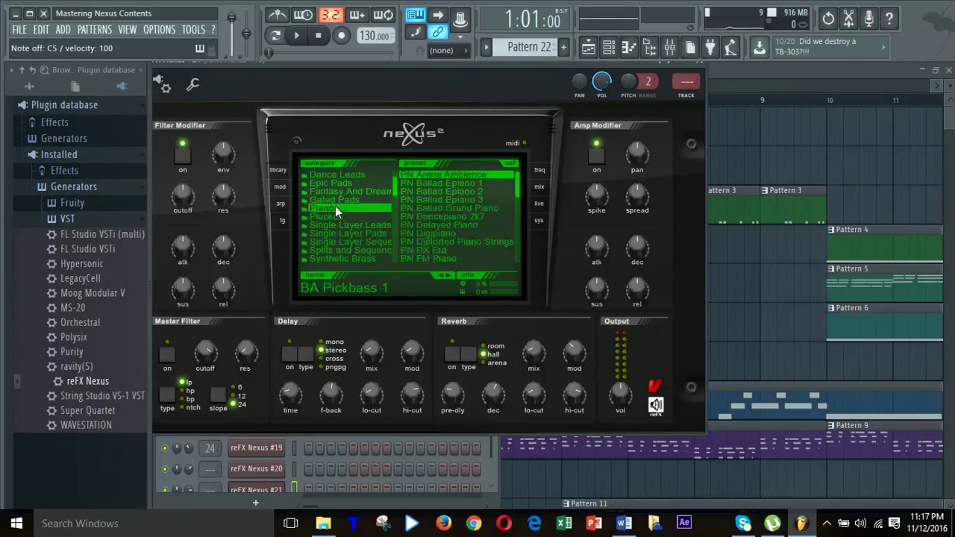
- Load the PN Ballad Epiano 3 preset and turn its delay feedback down to zero
{"action": "left_click", "coordinate": [457, 200]}
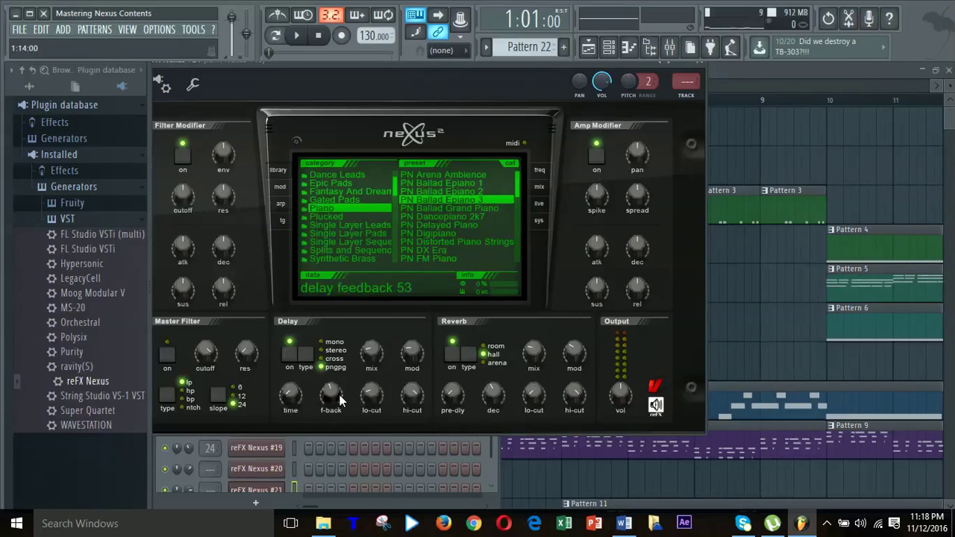
{"action": "left_click_drag", "start_coordinate": [339, 396], "coordinate": [334, 397]}
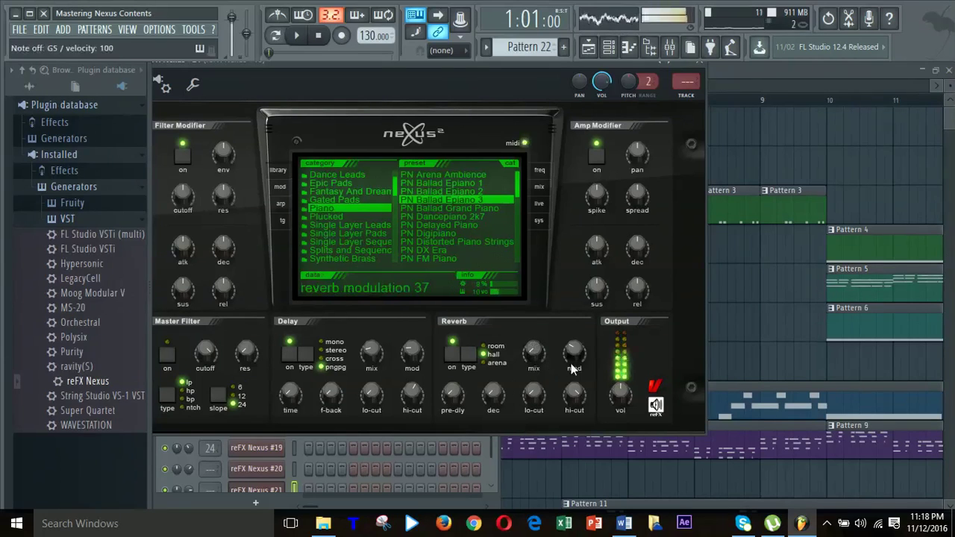
- Turn the reverb modulation to zero and switch to the PN Ballad Epiano 1 preset
{"action": "left_click_drag", "start_coordinate": [571, 363], "coordinate": [573, 366]}
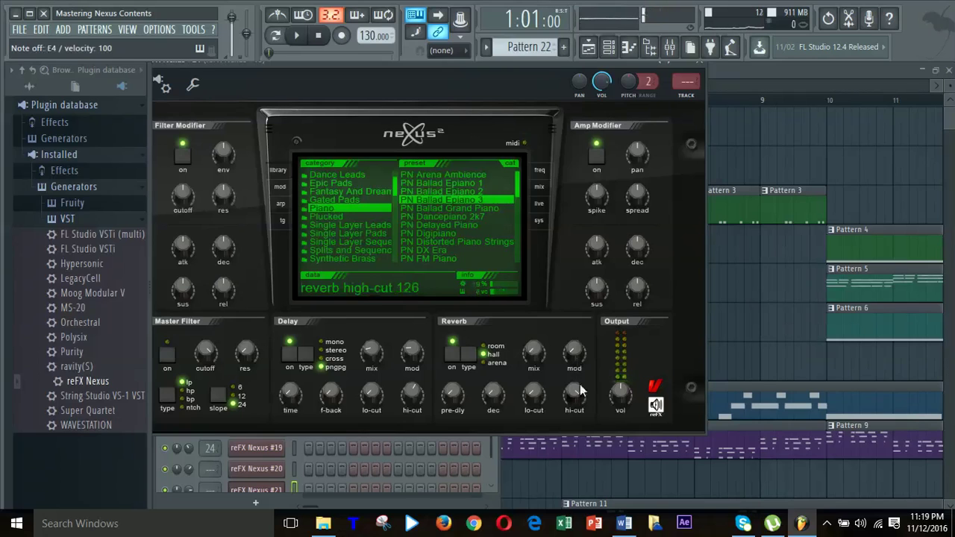
{"action": "left_click", "coordinate": [468, 211]}
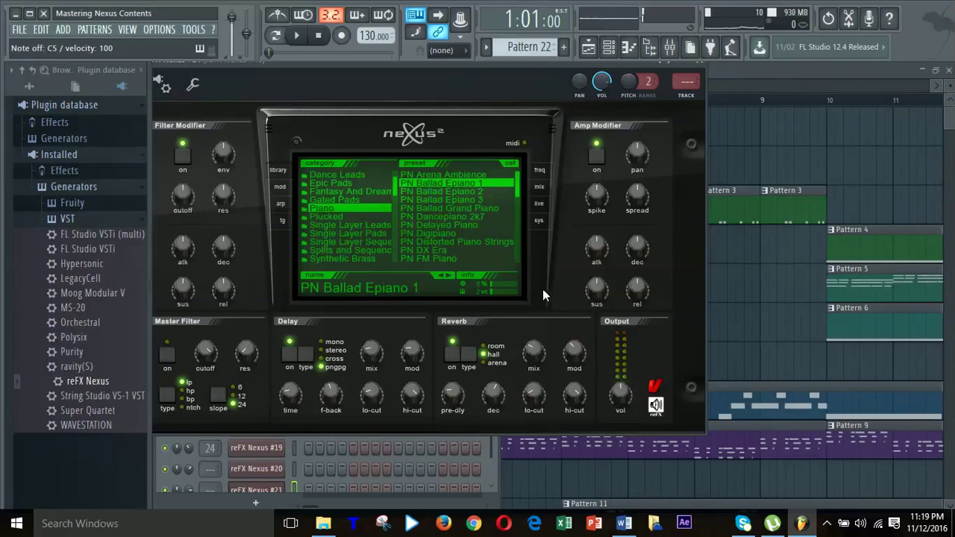
- Set reverb decay and hi-cut to 0 and lower the delay hi-cut, testing with notes
{"action": "left_click_drag", "start_coordinate": [496, 393], "coordinate": [498, 391]}
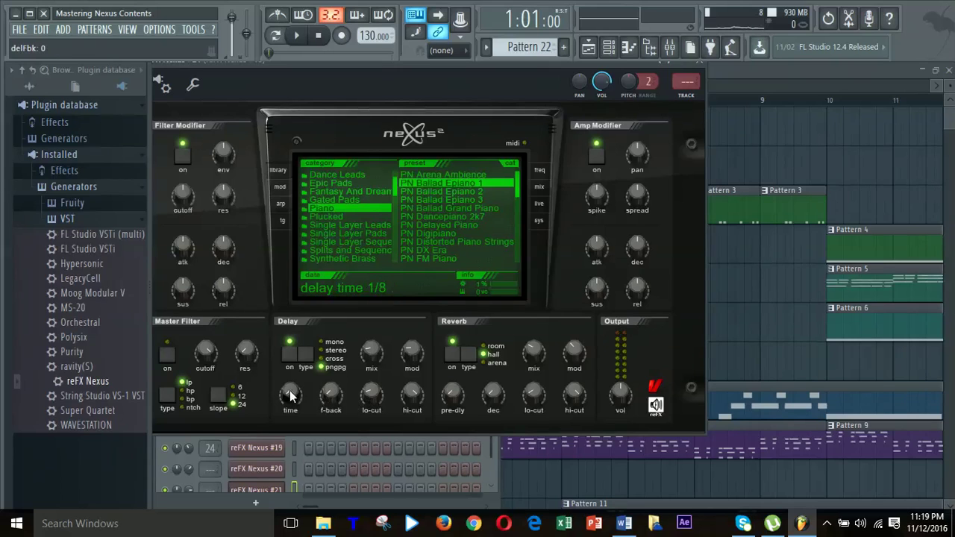
{"action": "key", "text": "z"}
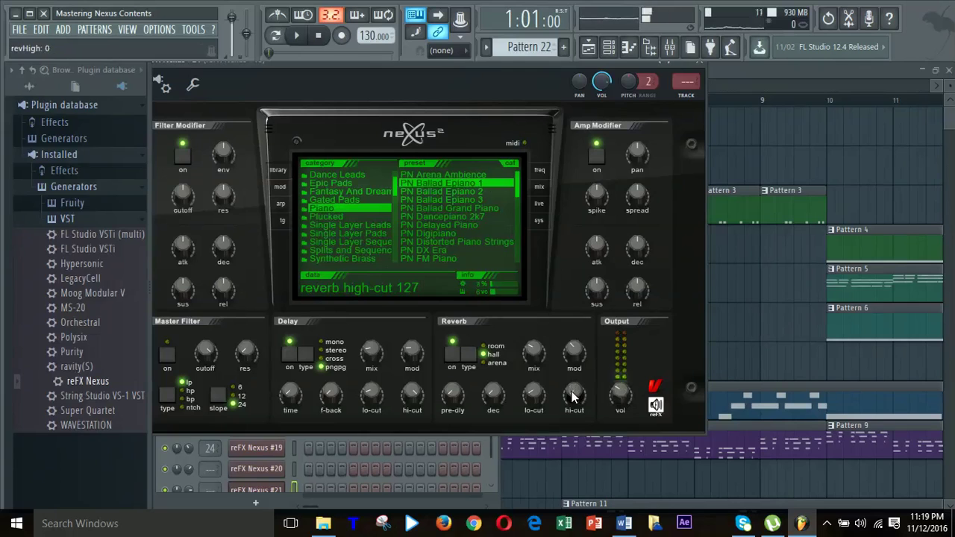
{"action": "scroll", "coordinate": [620, 396], "scroll_direction": "down", "scroll_amount": 5}
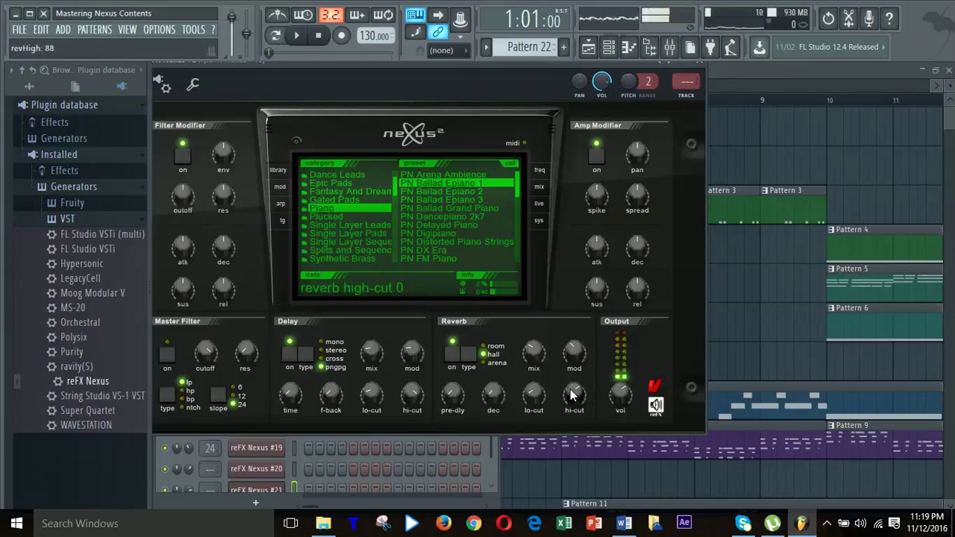
{"action": "scroll", "coordinate": [572, 396], "scroll_direction": "up", "scroll_amount": 5}
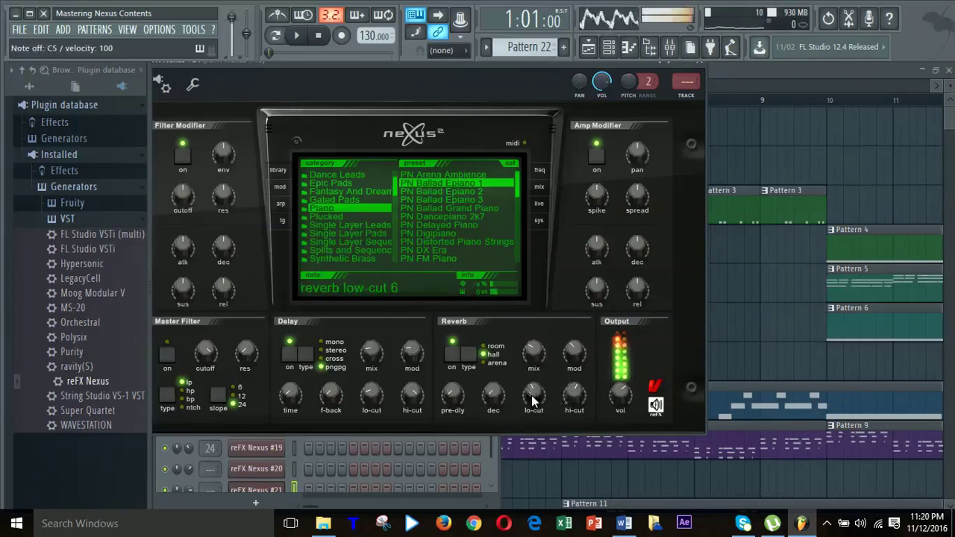
{"action": "scroll", "coordinate": [497, 403], "scroll_direction": "up", "scroll_amount": 3}
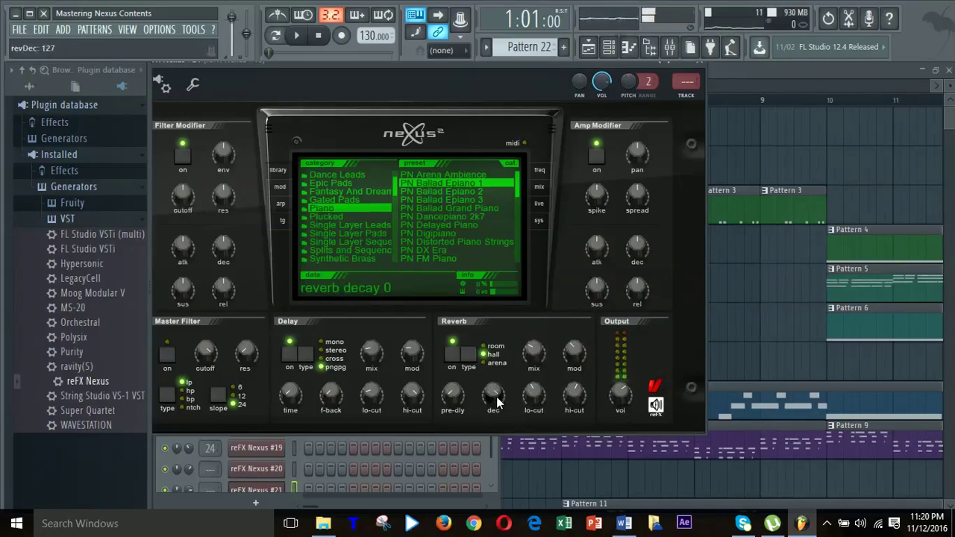
{"action": "scroll", "coordinate": [497, 402], "scroll_direction": "down", "scroll_amount": 5}
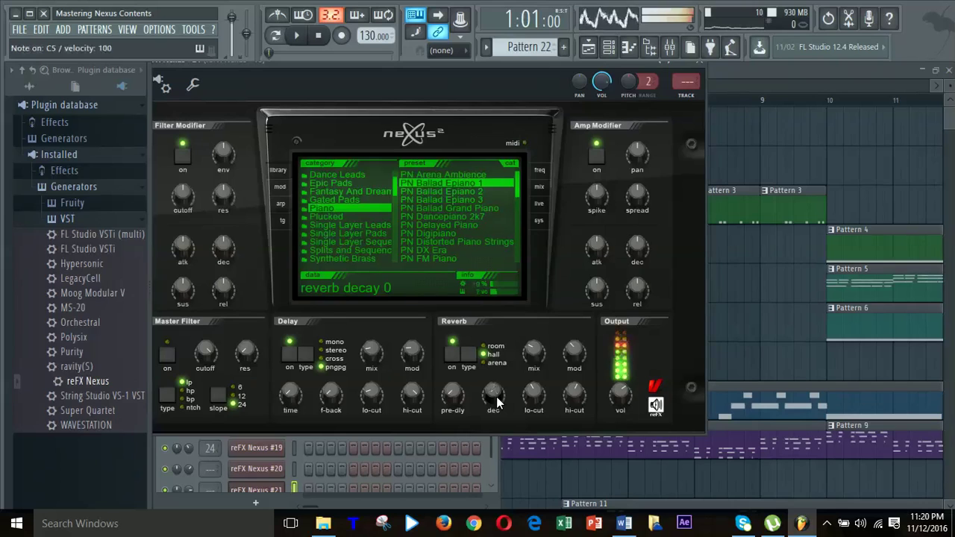
{"action": "key", "text": "z"}
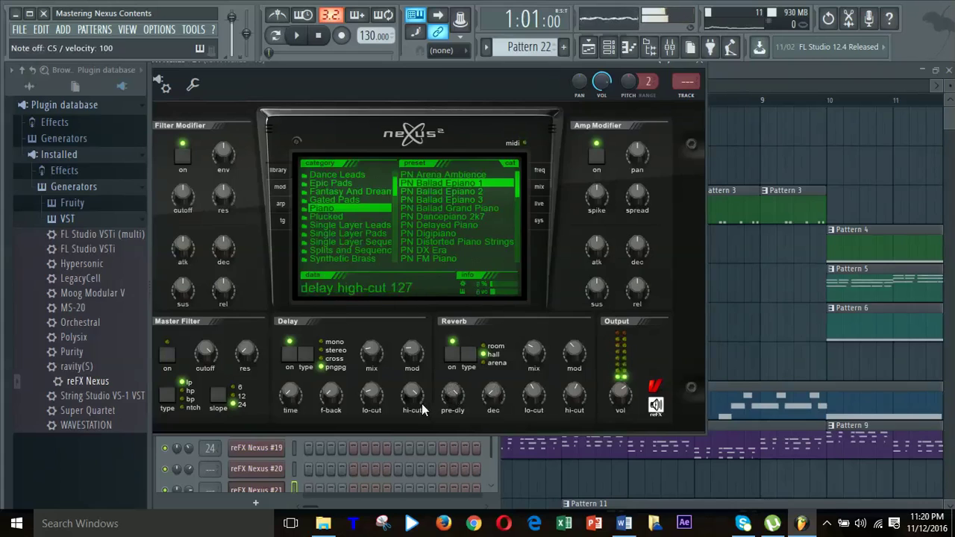
{"action": "scroll", "coordinate": [416, 406], "scroll_direction": "down", "scroll_amount": 2}
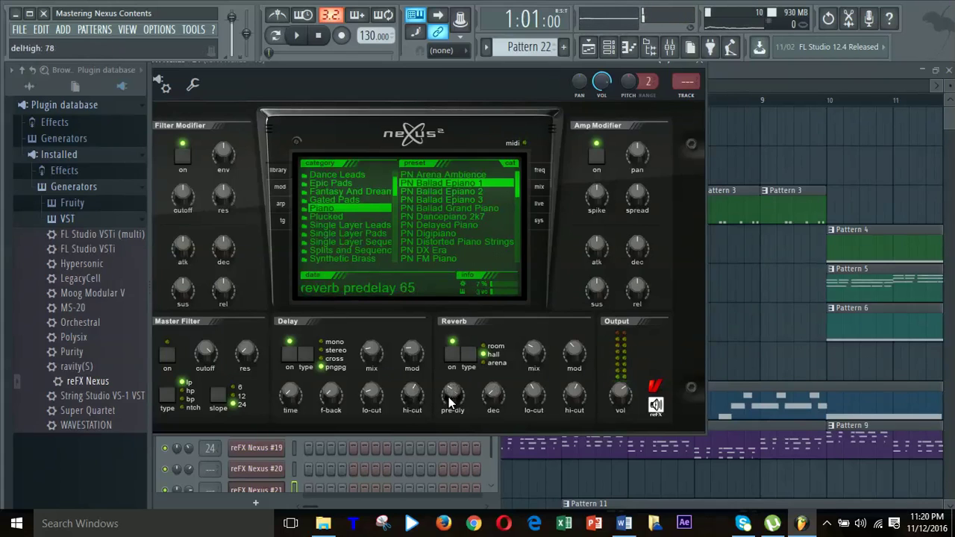
{"action": "key", "text": "z"}
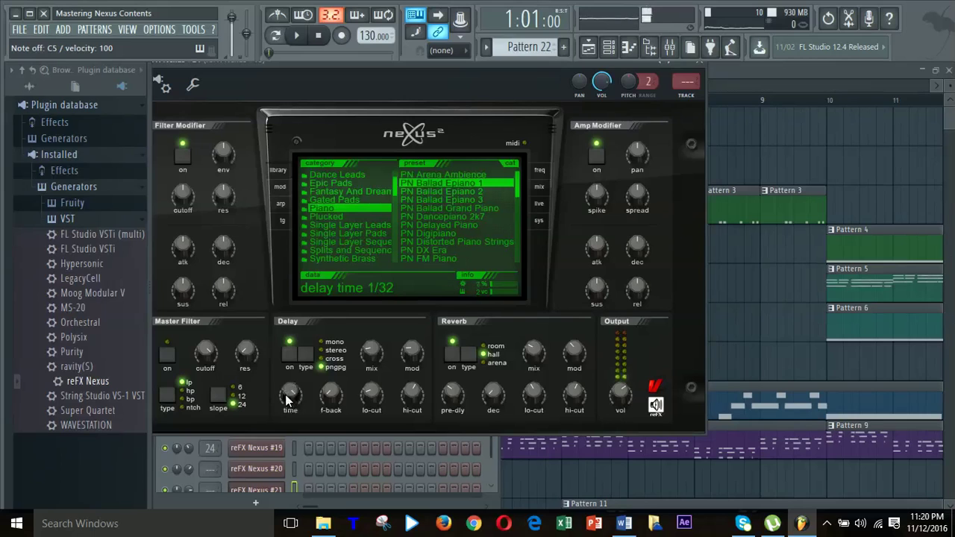
- Play test notes while delay mix goes to 0 and reverb mix to 34, confirming no echo
{"action": "key", "text": "z"}
{"action": "key", "text": "z"}
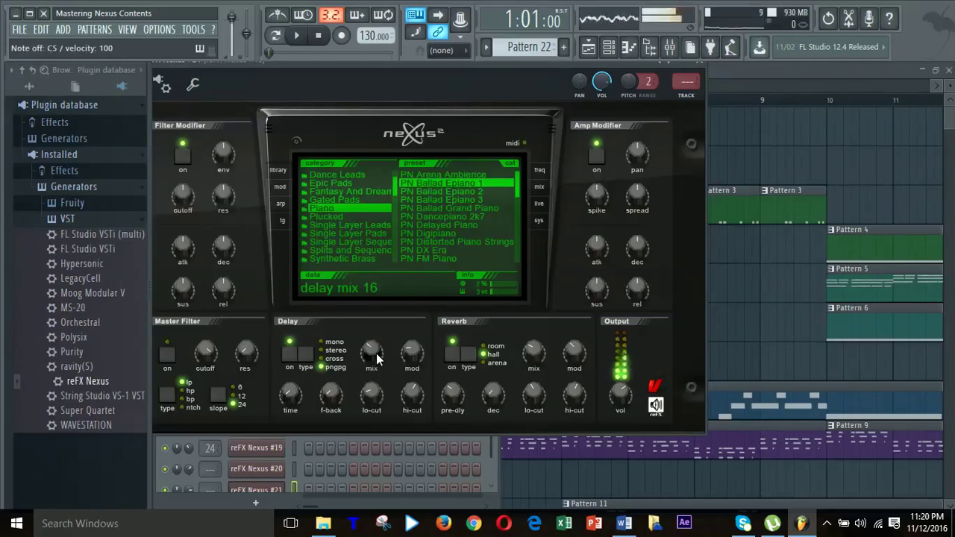
{"action": "key", "text": "z"}
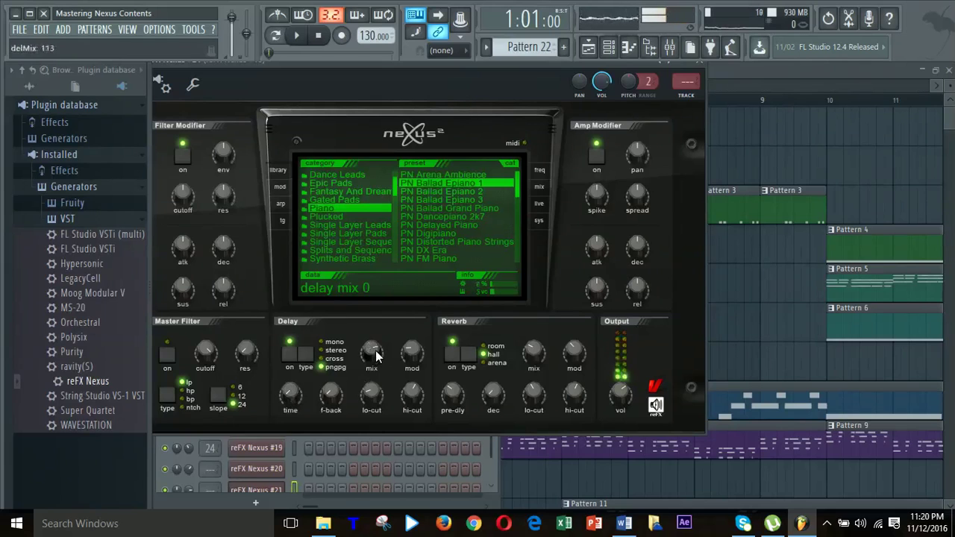
{"action": "key", "text": "z"}
{"action": "key", "text": "z"}
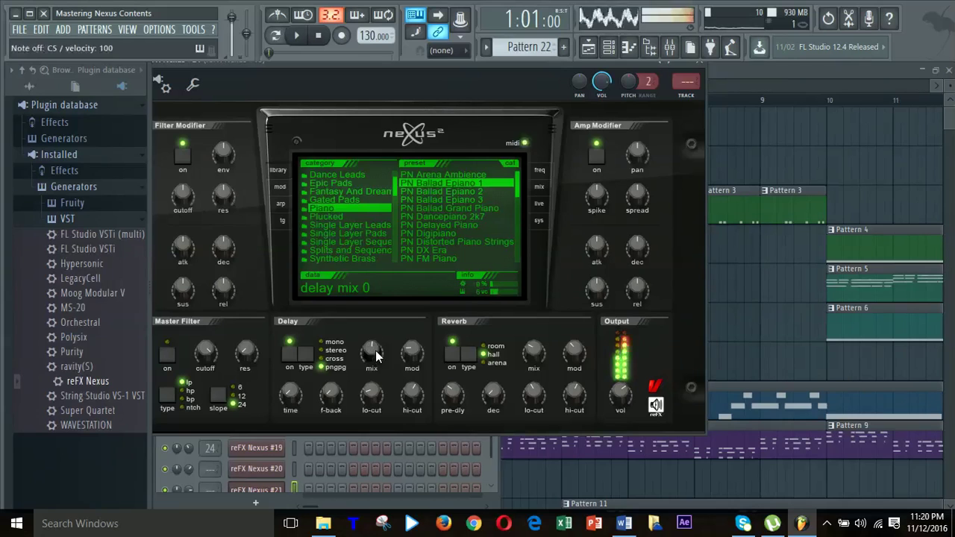
{"action": "key", "text": "z"}
{"action": "key", "text": "c"}
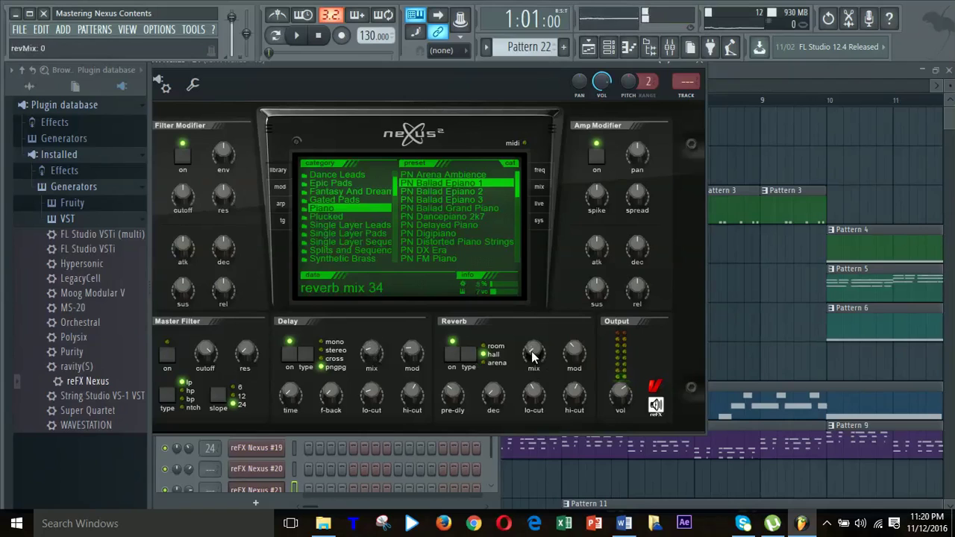
{"action": "key", "text": "z"}
{"action": "key", "text": "z"}
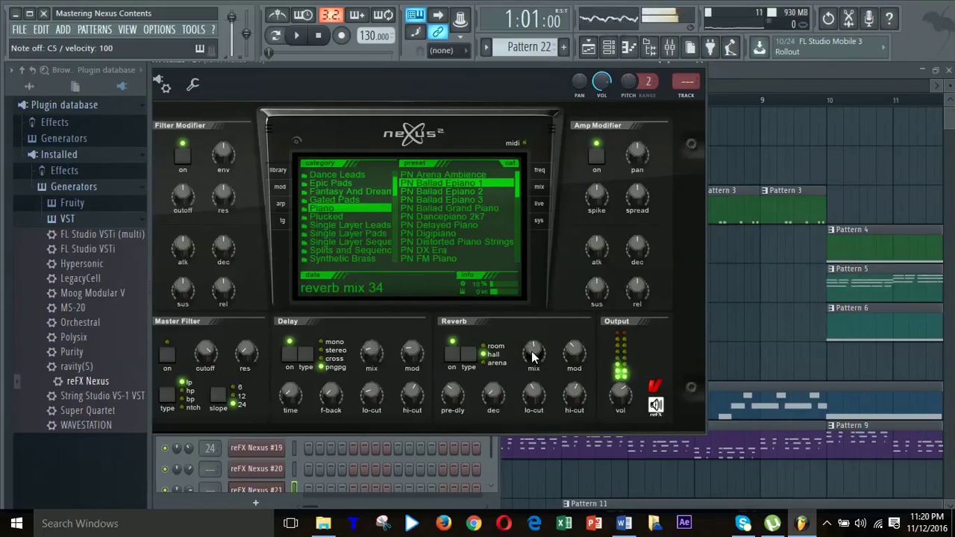
{"action": "key", "text": "z"}
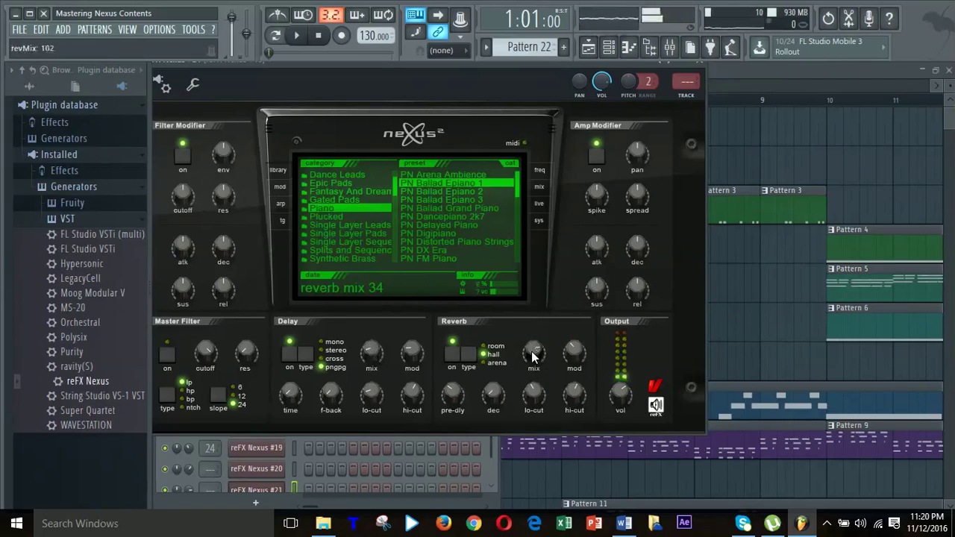
{"action": "key", "text": "z"}
{"action": "key", "text": "z"}
{"action": "key", "text": "z"}
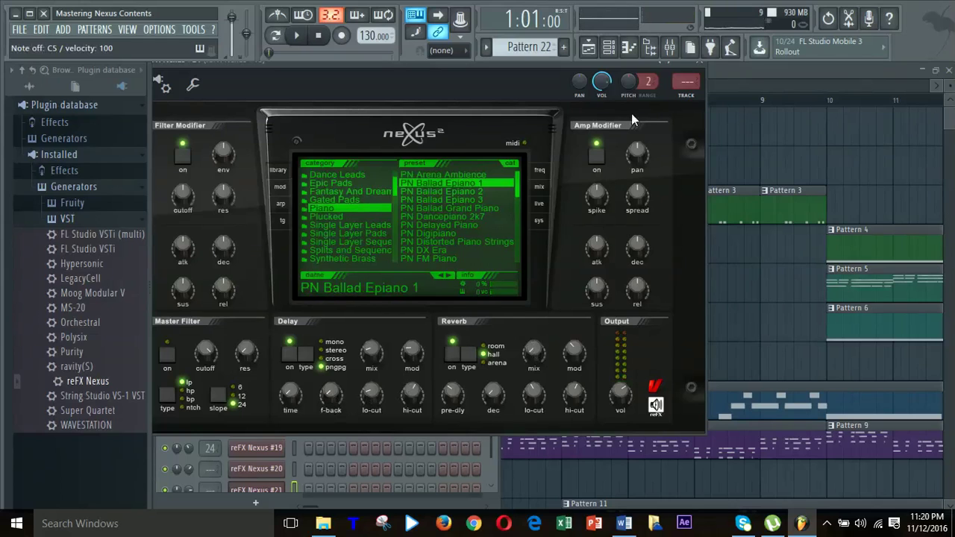
- Close the Nexus plugin window and scroll down the Channel rack
{"action": "left_click", "coordinate": [705, 65]}
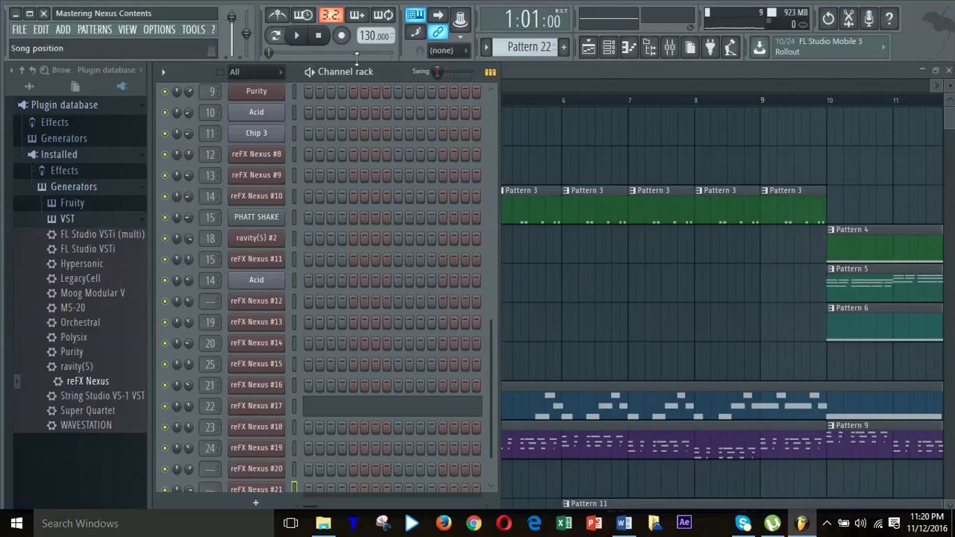
{"action": "scroll", "coordinate": [302, 208], "scroll_direction": "down", "scroll_amount": 1}
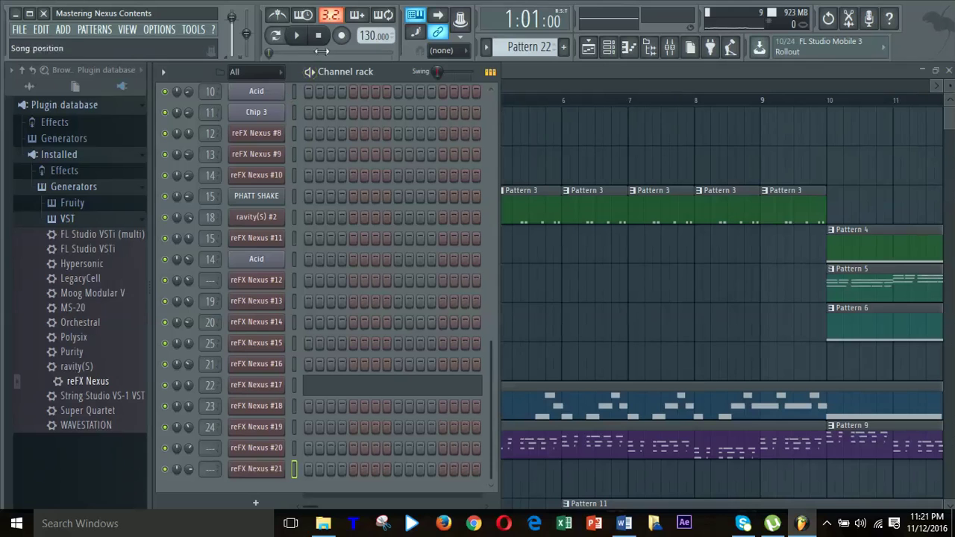
- Bring the Playlist forward, zoom out to the full ~105-bar arrangement, and start playback
{"action": "left_click", "coordinate": [543, 72]}
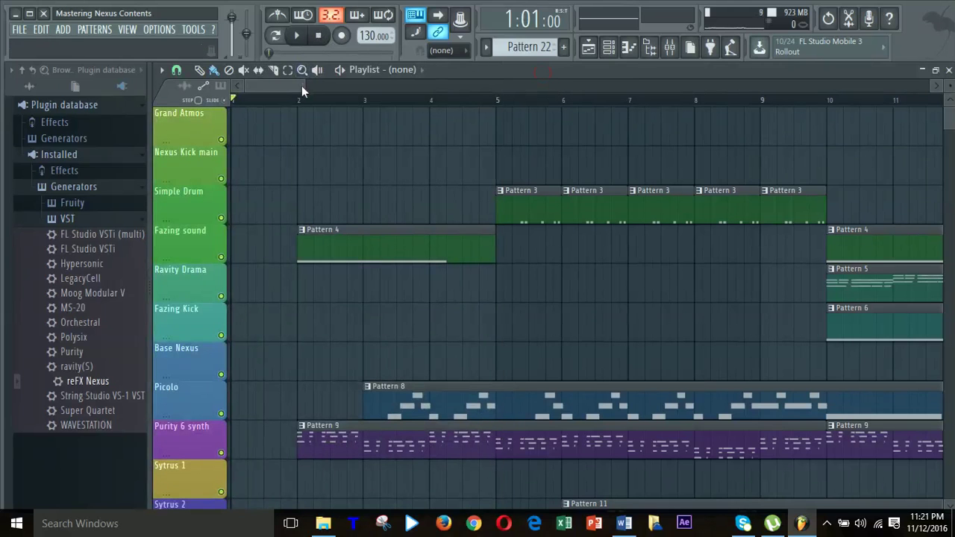
{"action": "left_click_drag", "start_coordinate": [301, 86], "coordinate": [925, 179]}
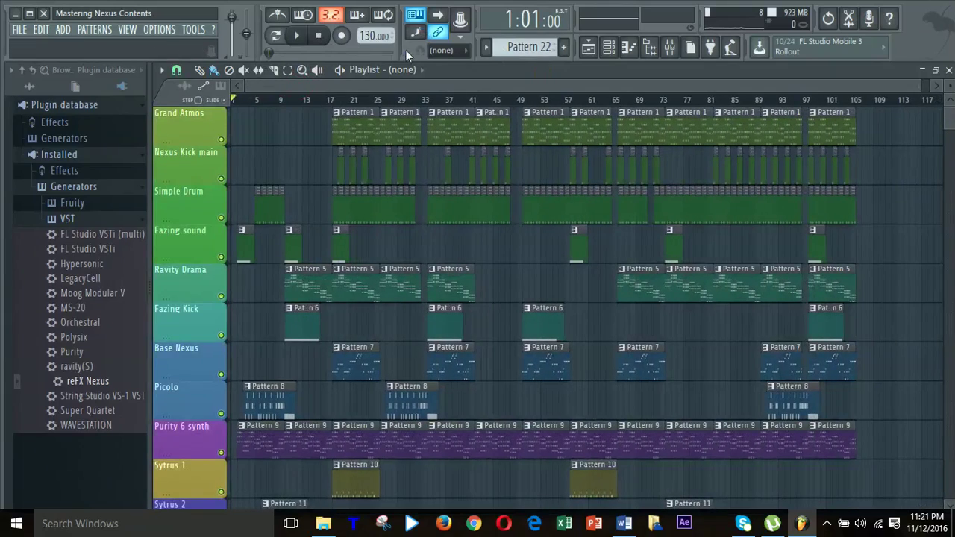
{"action": "left_click_drag", "start_coordinate": [397, 82], "coordinate": [290, 89]}
{"action": "key", "text": "space"}
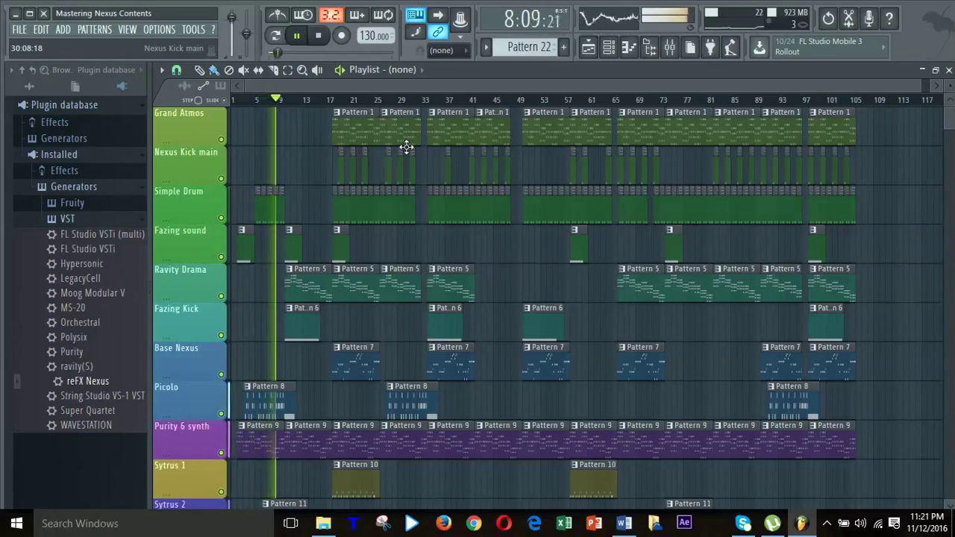
- Scroll through the Playlist tracks while the demo beat plays
{"action": "scroll", "coordinate": [406, 147], "scroll_direction": "down", "scroll_amount": 2}
{"action": "scroll", "coordinate": [406, 149], "scroll_direction": "down", "scroll_amount": 5}
{"action": "scroll", "coordinate": [407, 154], "scroll_direction": "down", "scroll_amount": 6}
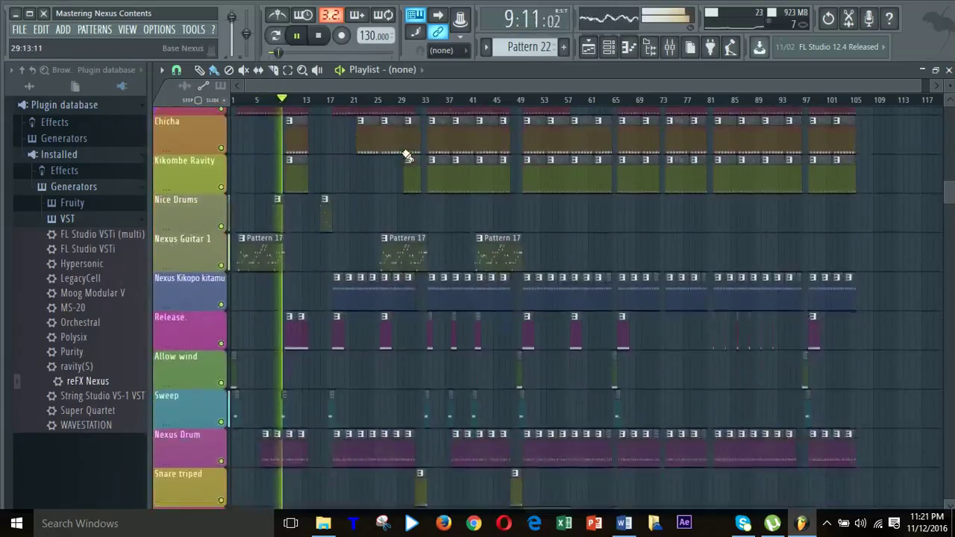
{"action": "scroll", "coordinate": [406, 154], "scroll_direction": "down", "scroll_amount": 5}
{"action": "scroll", "coordinate": [407, 155], "scroll_direction": "down", "scroll_amount": 1}
{"action": "scroll", "coordinate": [407, 155], "scroll_direction": "up", "scroll_amount": 6}
{"action": "scroll", "coordinate": [407, 154], "scroll_direction": "up", "scroll_amount": 3}
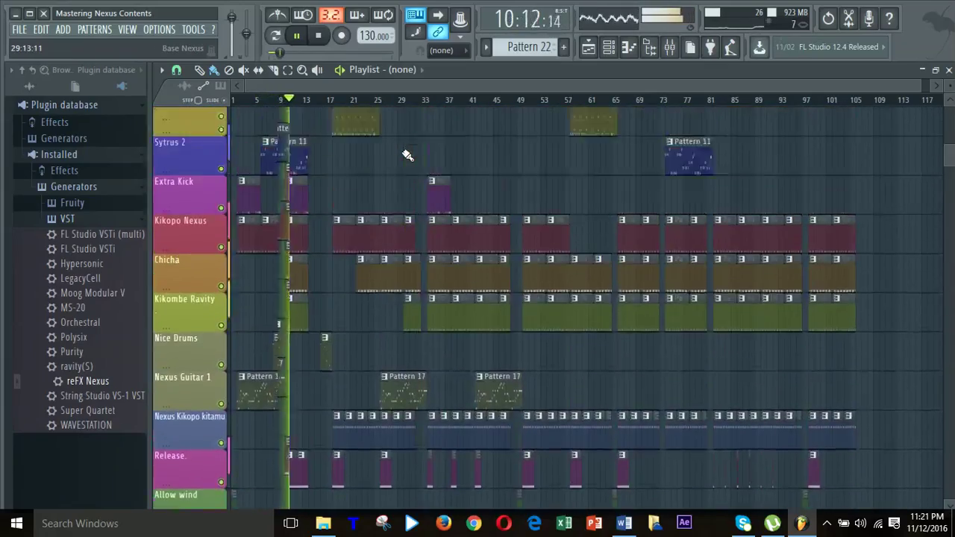
{"action": "scroll", "coordinate": [406, 154], "scroll_direction": "up", "scroll_amount": 7}
{"action": "scroll", "coordinate": [407, 154], "scroll_direction": "up", "scroll_amount": 3}
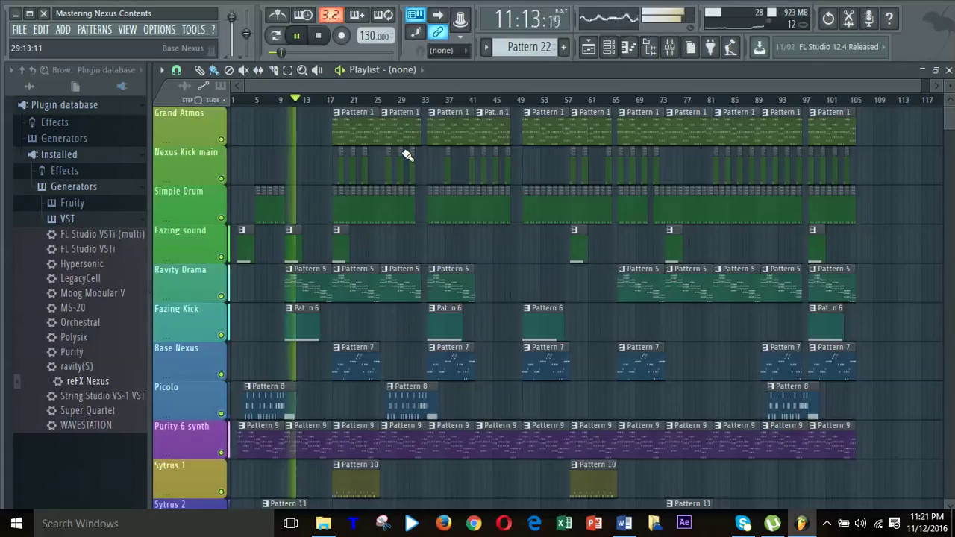
{"action": "scroll", "coordinate": [407, 154], "scroll_direction": "down", "scroll_amount": 6}
{"action": "scroll", "coordinate": [407, 154], "scroll_direction": "up", "scroll_amount": 4}
{"action": "scroll", "coordinate": [406, 155], "scroll_direction": "up", "scroll_amount": 2}
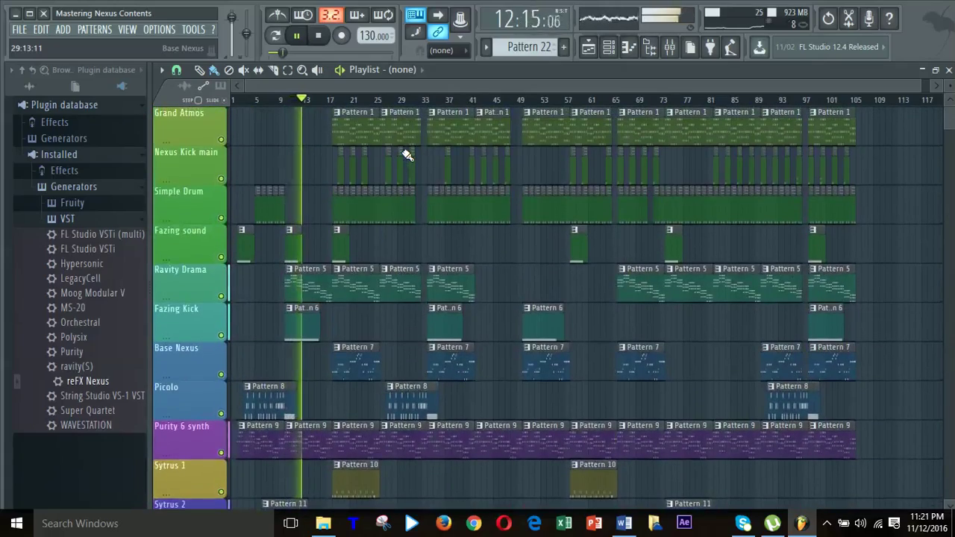
{"action": "scroll", "coordinate": [407, 154], "scroll_direction": "down", "scroll_amount": 4}
{"action": "scroll", "coordinate": [406, 155], "scroll_direction": "up", "scroll_amount": 3}
{"action": "scroll", "coordinate": [407, 154], "scroll_direction": "up", "scroll_amount": 1}
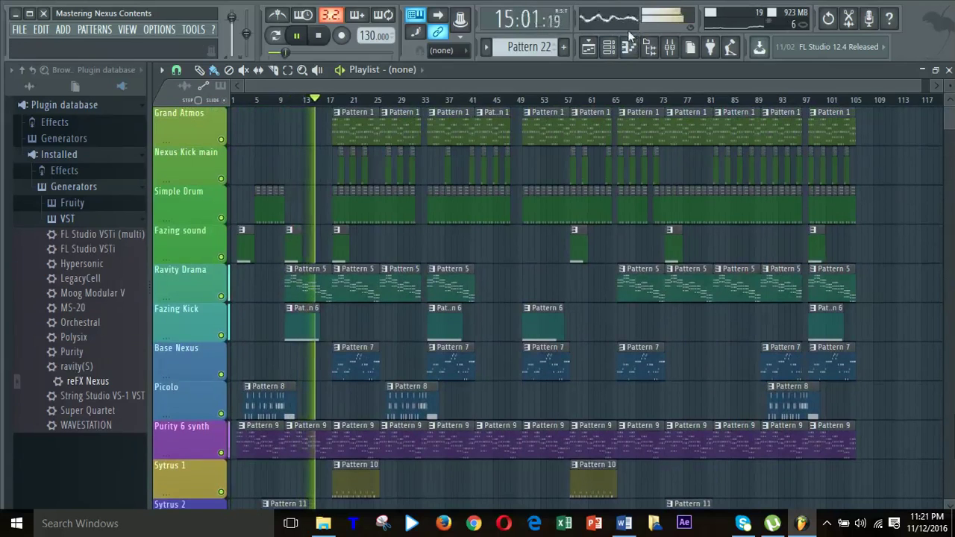
- Switch the time counter to minutes and seconds and keep browsing the tracks
{"action": "left_click", "coordinate": [513, 19]}
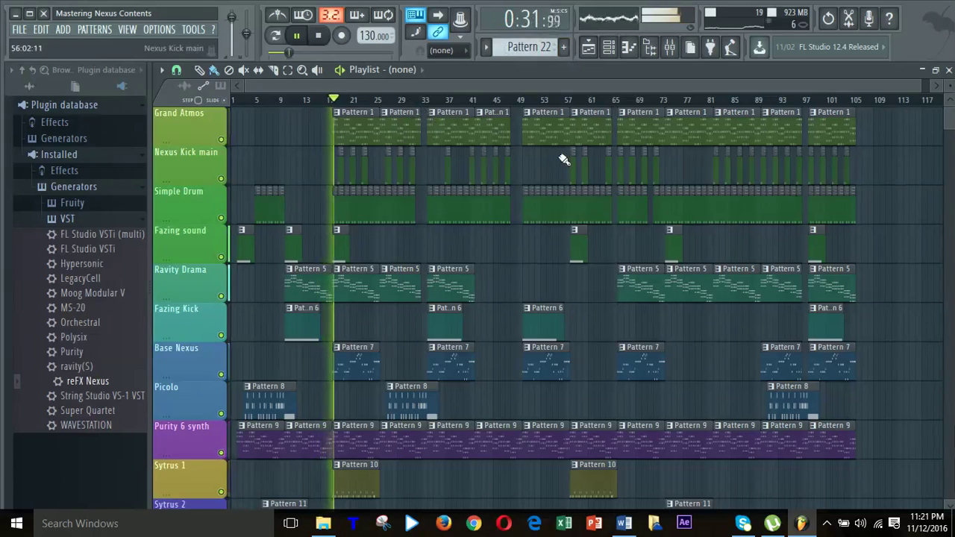
{"action": "scroll", "coordinate": [563, 159], "scroll_direction": "down", "scroll_amount": 4}
{"action": "scroll", "coordinate": [564, 159], "scroll_direction": "down", "scroll_amount": 1}
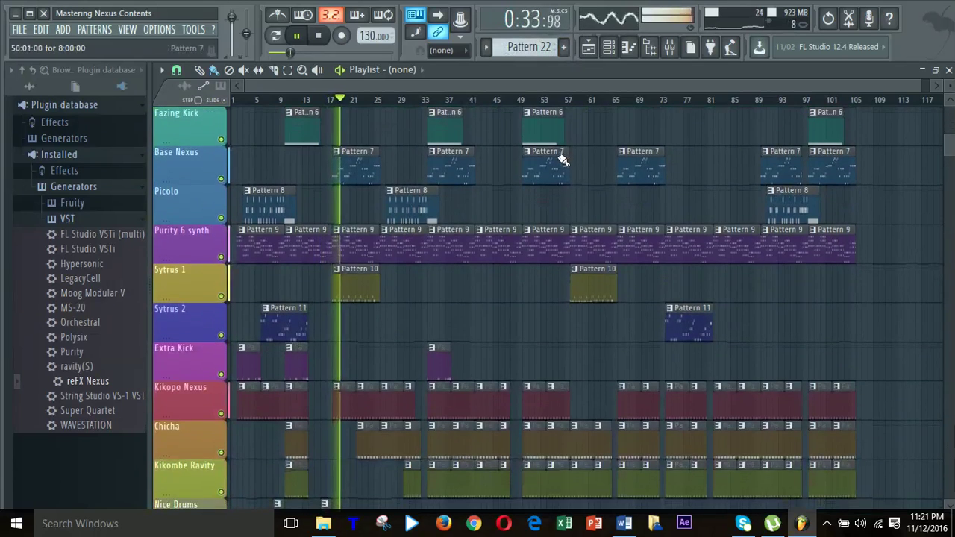
{"action": "scroll", "coordinate": [562, 161], "scroll_direction": "up", "scroll_amount": 4}
{"action": "scroll", "coordinate": [560, 161], "scroll_direction": "up", "scroll_amount": 1}
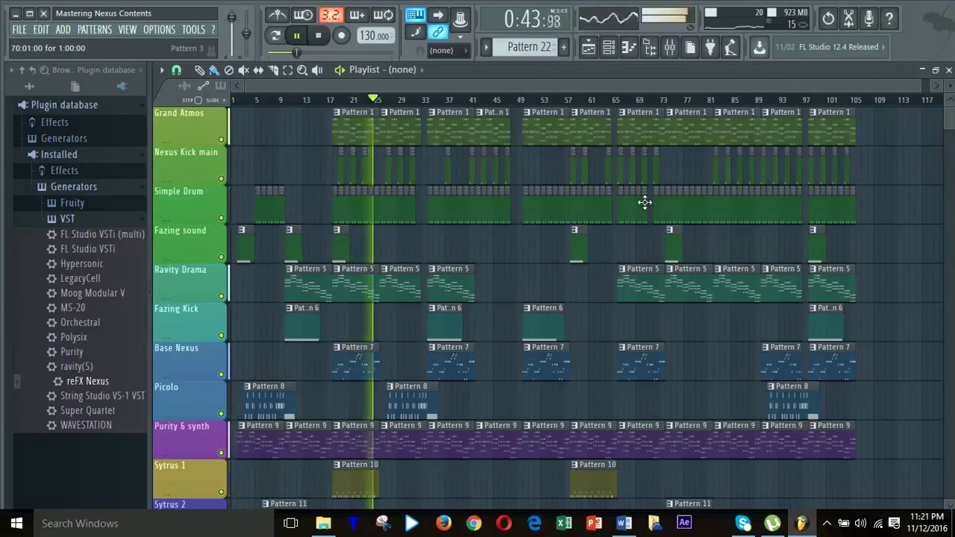
{"action": "scroll", "coordinate": [644, 202], "scroll_direction": "down", "scroll_amount": 2}
{"action": "scroll", "coordinate": [645, 202], "scroll_direction": "down", "scroll_amount": 1}
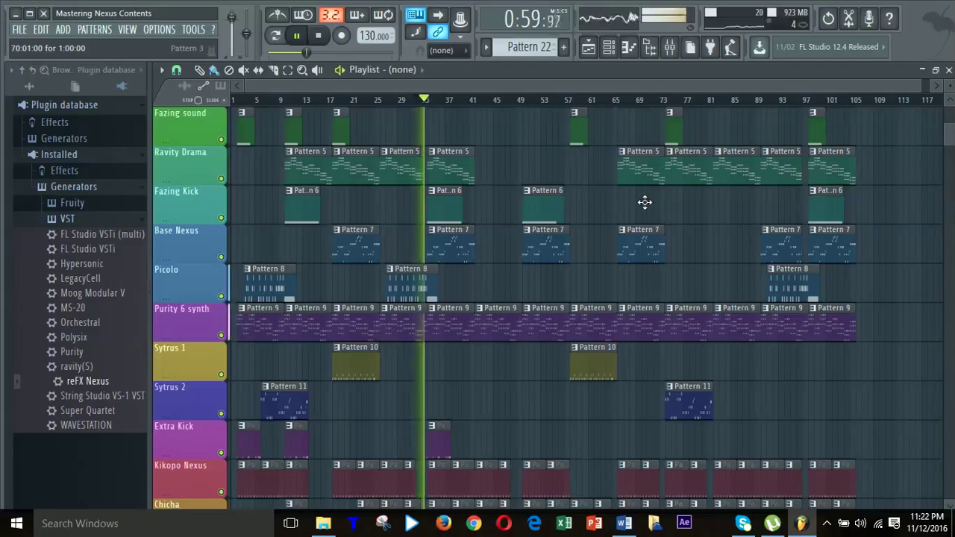
- Stop the demo beat playback and minimize FL Studio to reveal the Windows desktop
{"action": "key", "text": "space"}
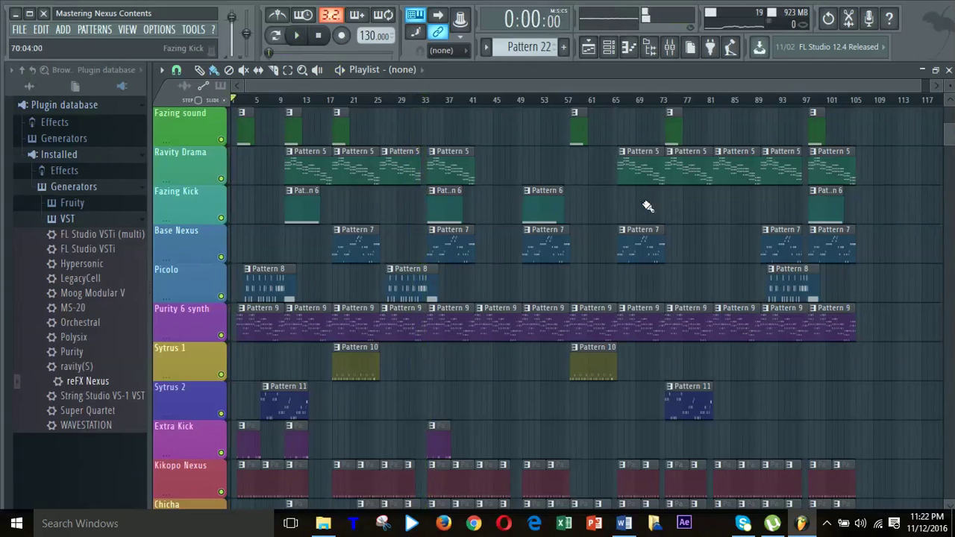
{"action": "left_click", "coordinate": [17, 15]}
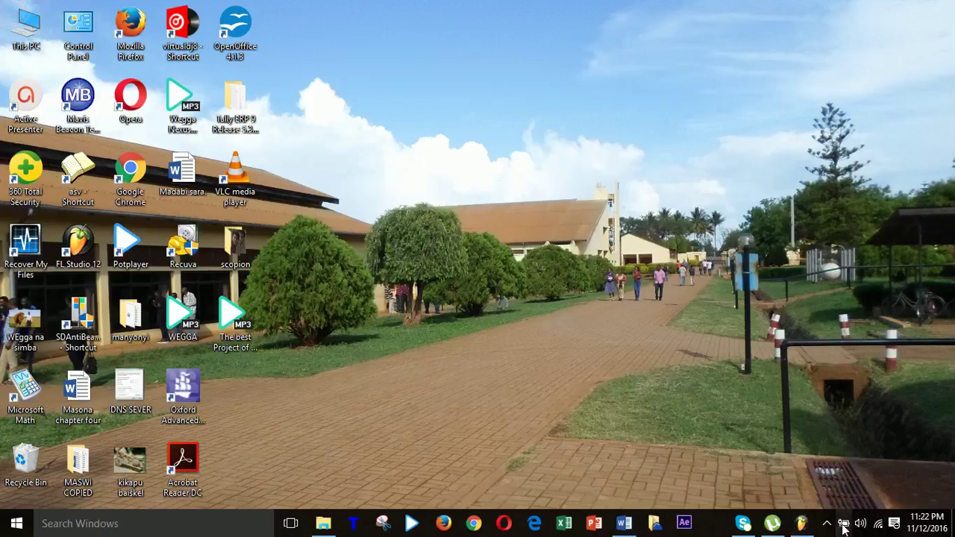